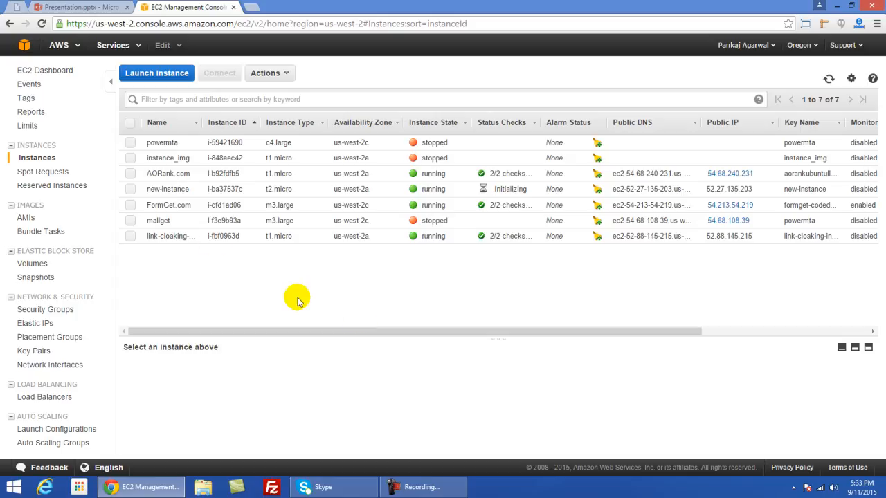
Examine the instance state actions offered for new-instance and the presentation slide listing the tutorial topics
right_click(166, 188)
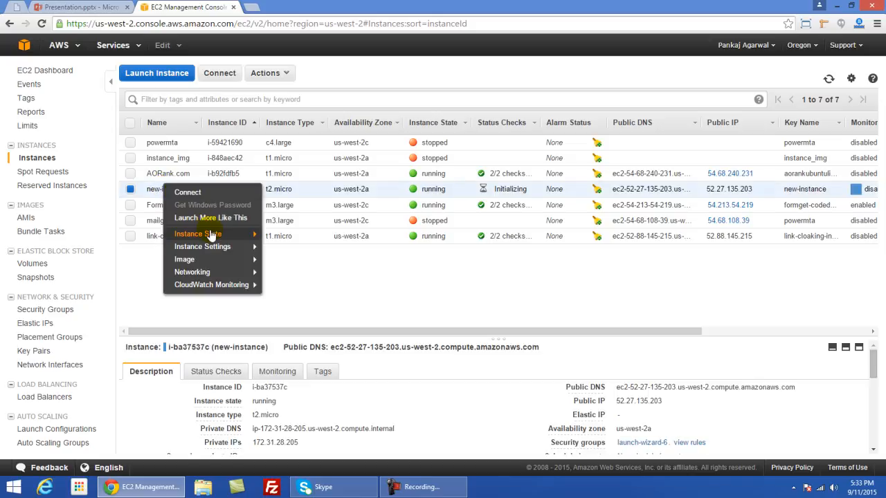
mouse_move(210, 235)
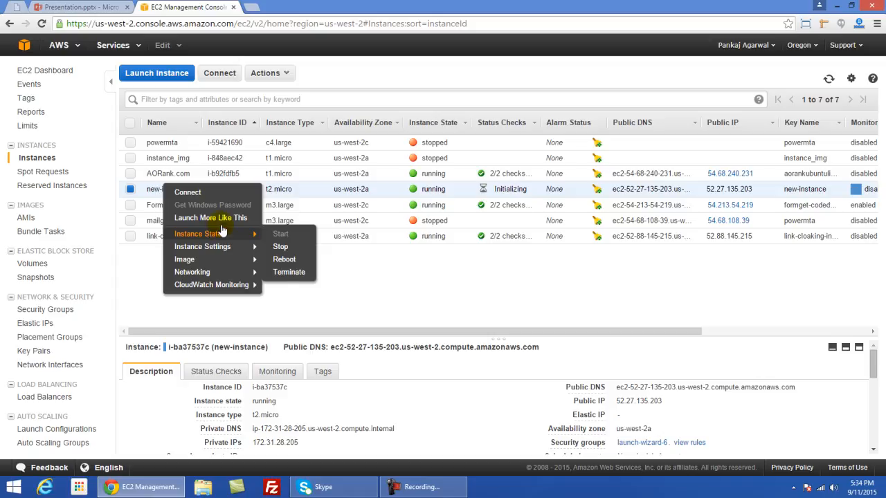
click(80, 7)
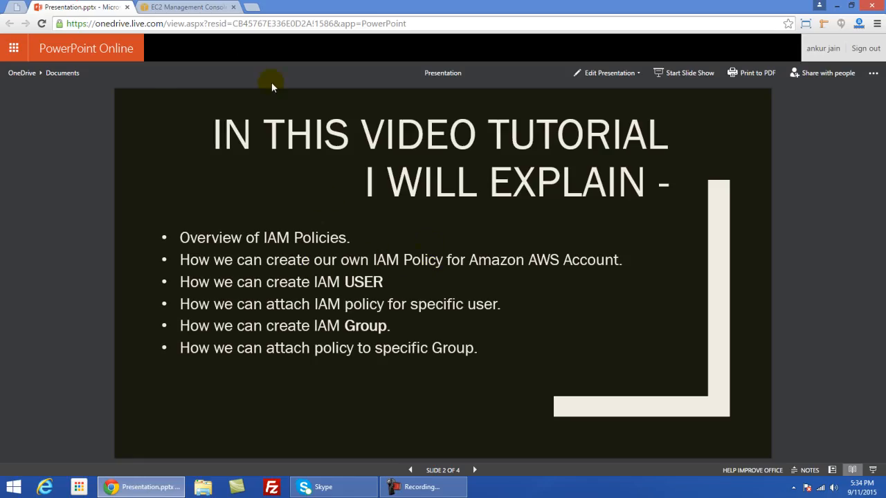
click(179, 7)
Open Identity & Access Management from the AWS services home and look through its list of policies
click(24, 46)
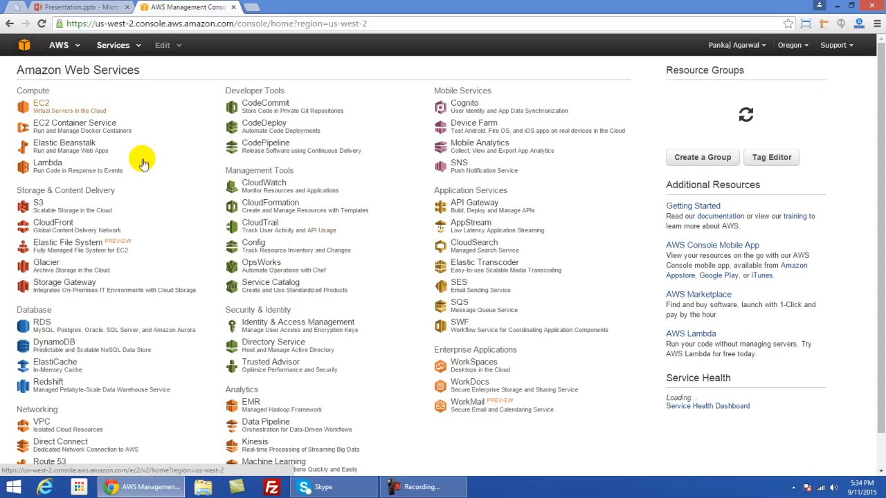
click(276, 333)
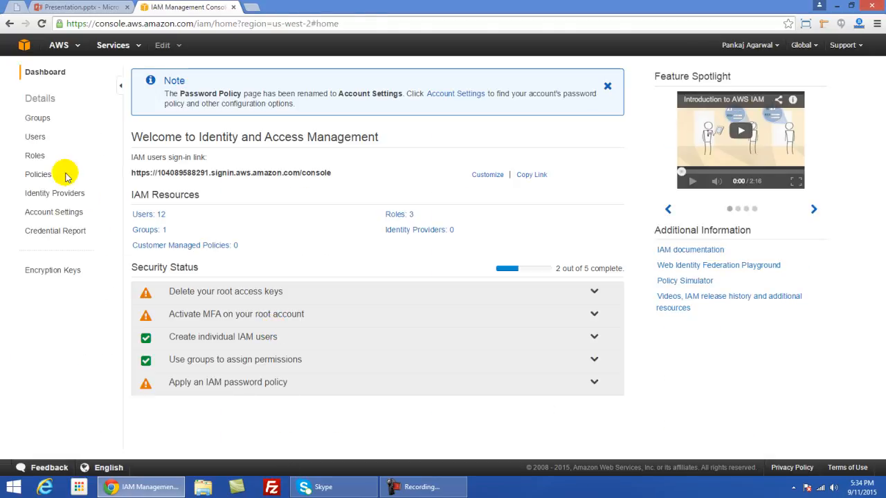
click(38, 176)
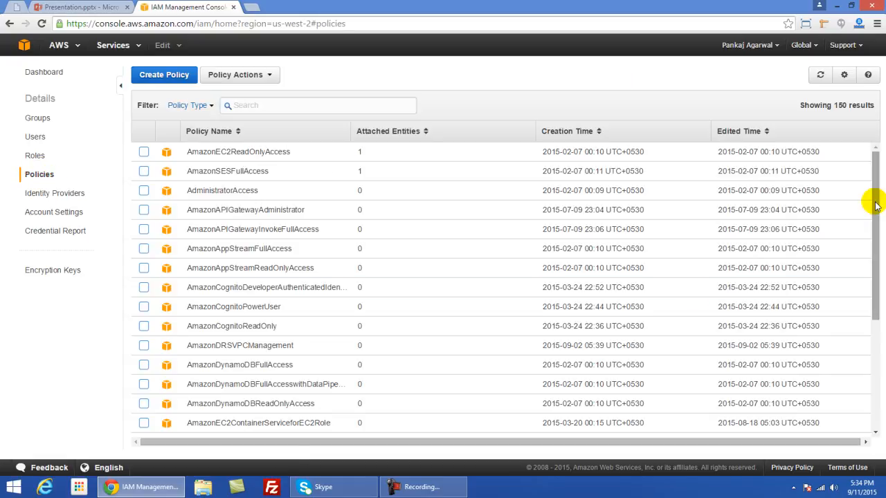
scroll(876, 213, down, 2)
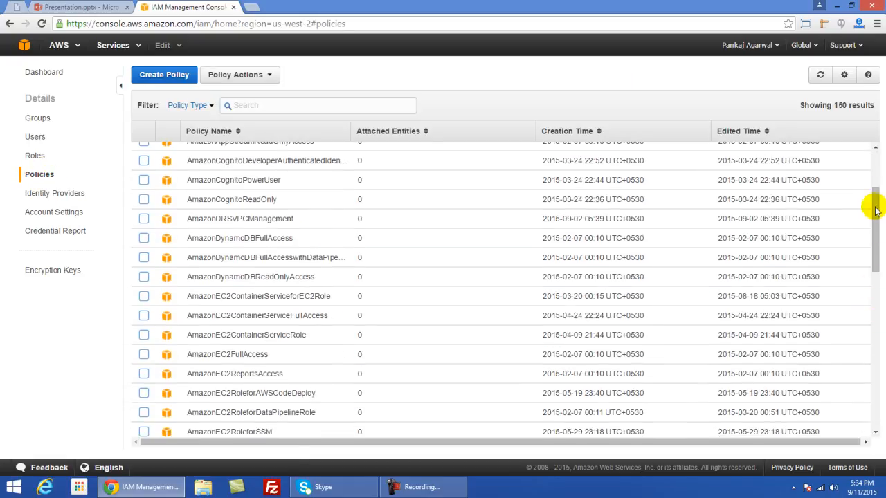
scroll(872, 191, up, 2)
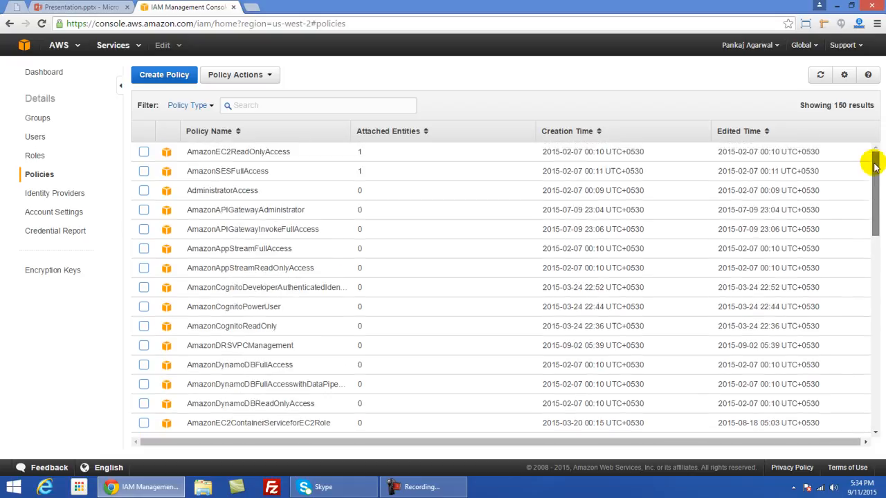
Start a new policy with the Policy Generator and set its AWS service to Amazon EC2
click(161, 75)
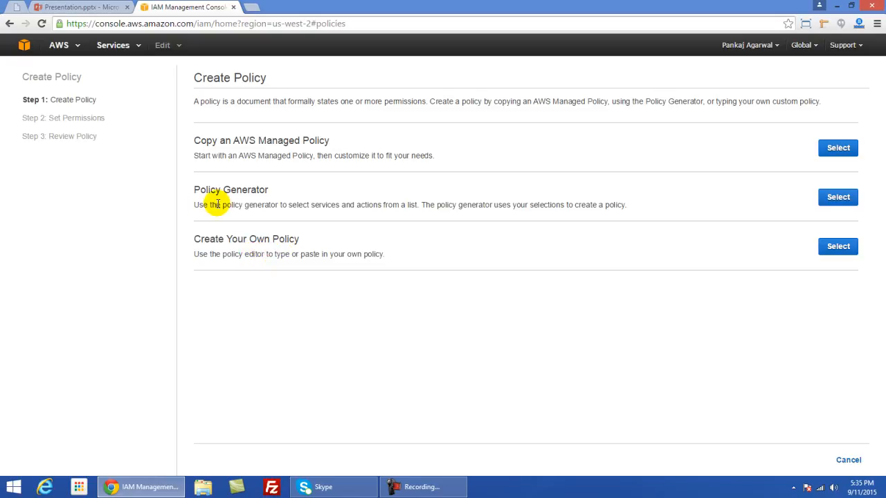
click(820, 199)
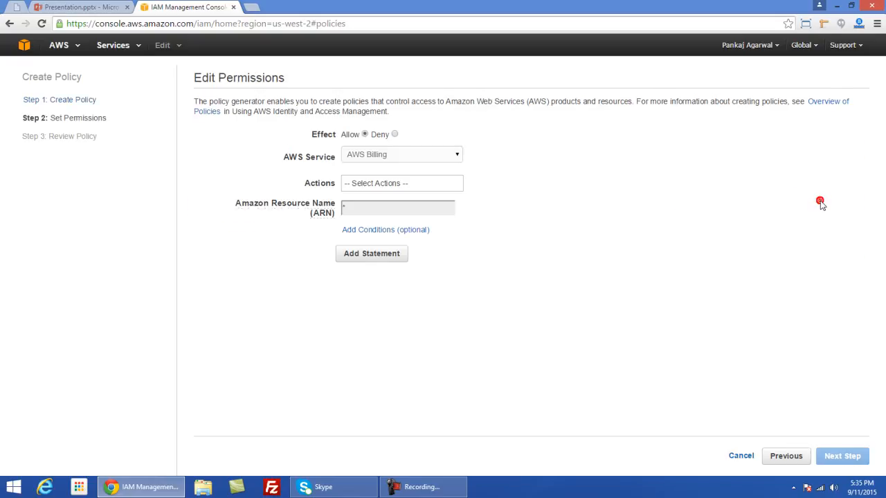
click(385, 156)
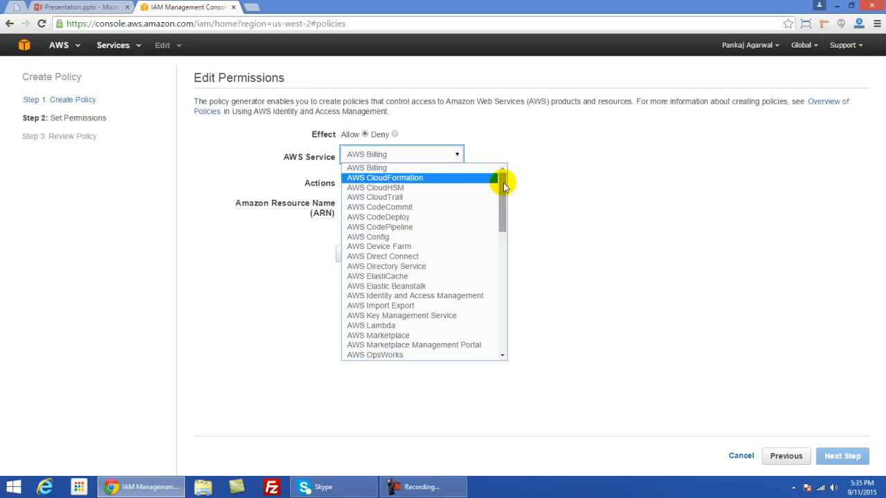
drag(503, 186, 503, 243)
click(401, 292)
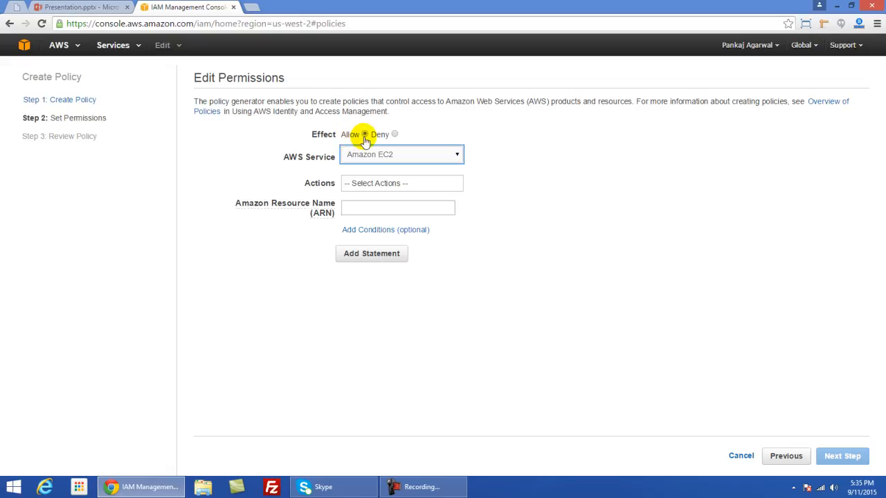
Include all EC2 actions in the allow statement except TerminateInstances
click(371, 182)
click(346, 200)
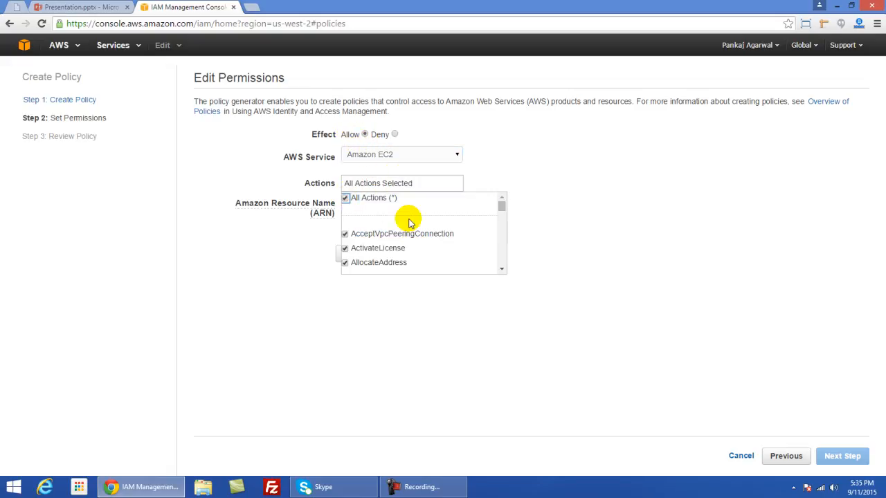
drag(501, 205, 503, 270)
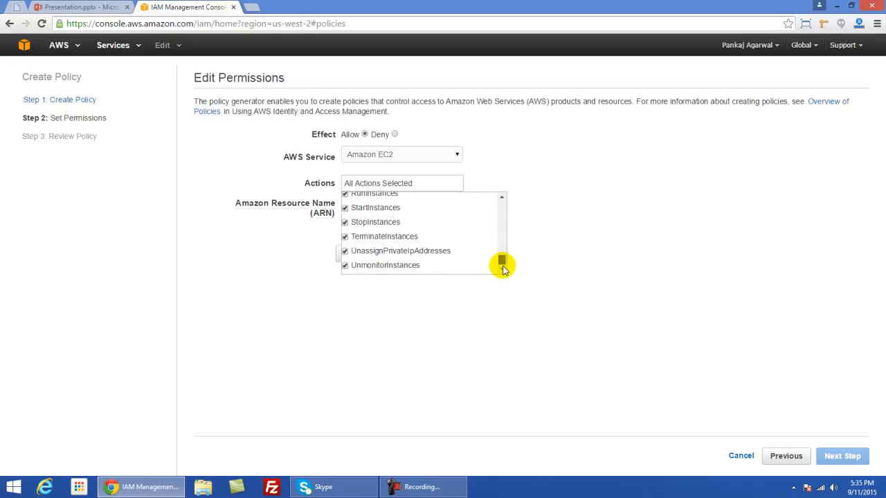
click(345, 237)
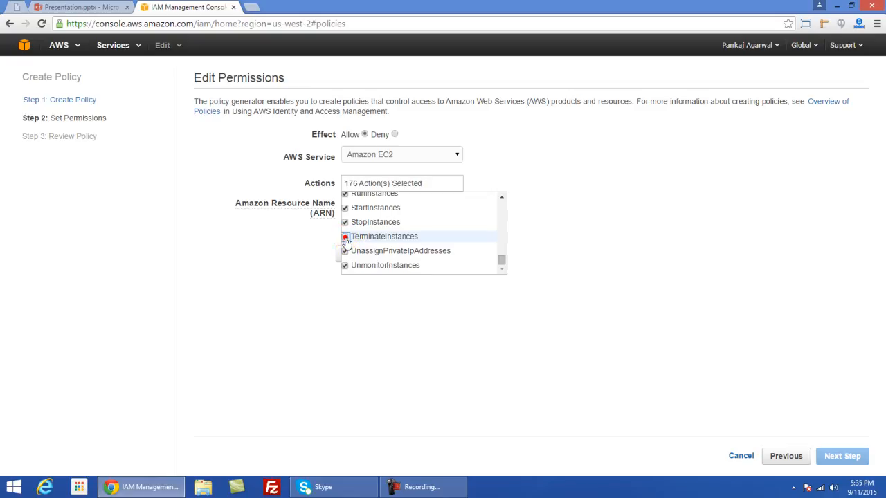
click(355, 306)
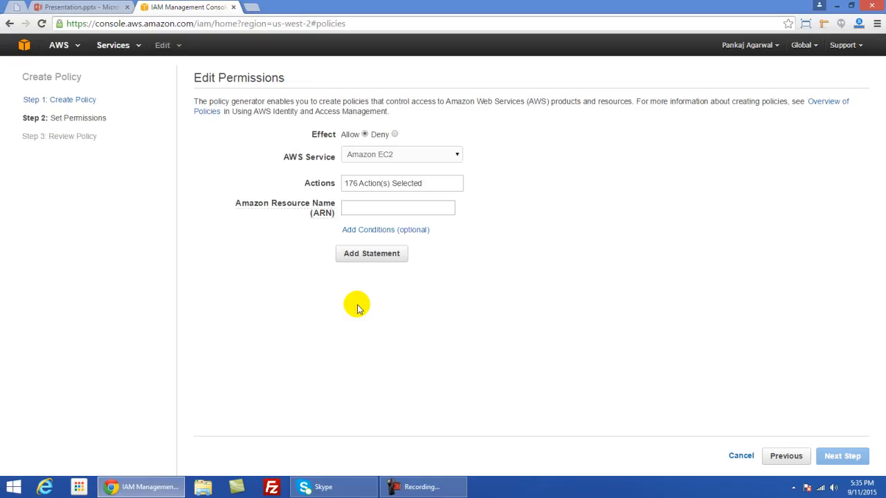
Set the Amazon Resource Name to *, add the statement and proceed to the policy review
click(369, 206)
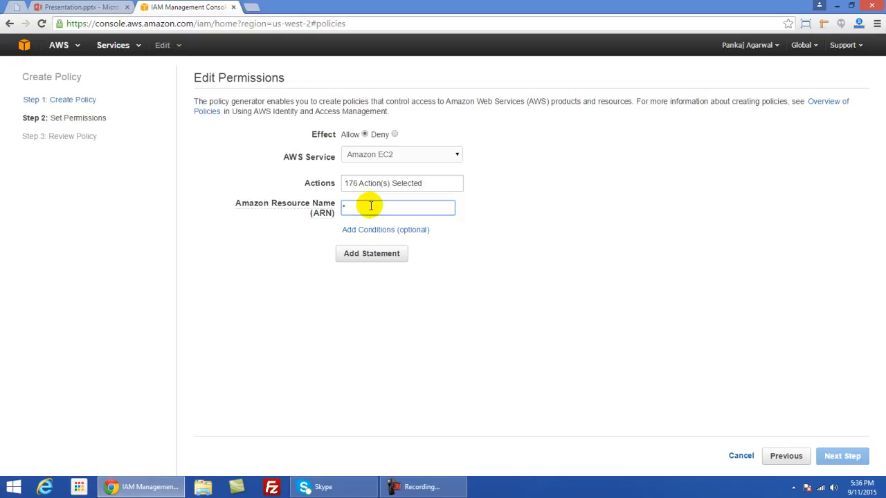
click(375, 254)
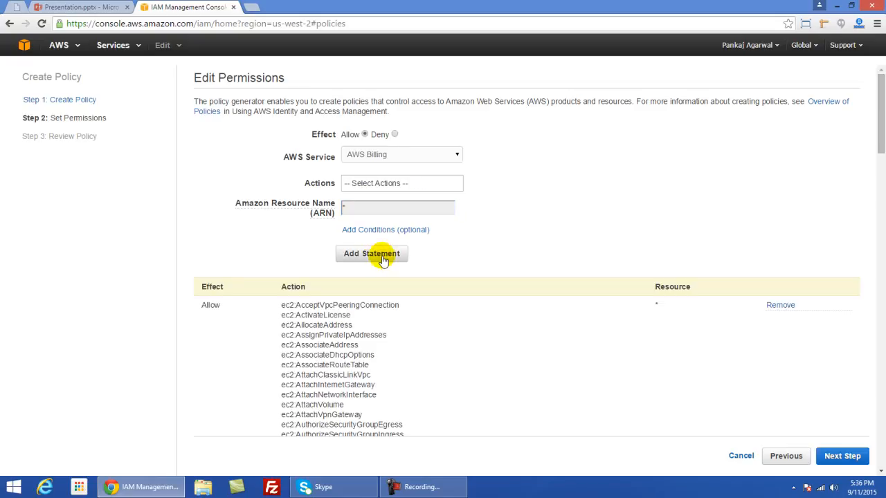
click(851, 459)
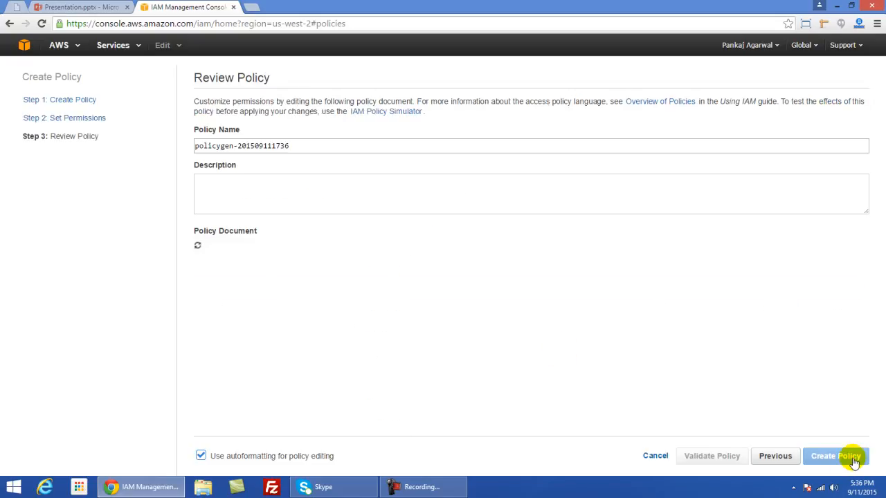
Create the policy with its generated name and an empty description
click(317, 148)
triple_click(317, 148)
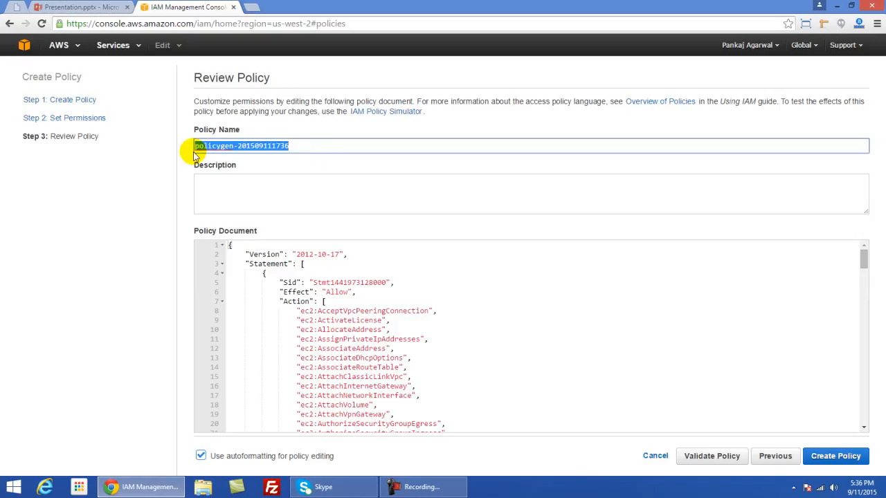
click(217, 182)
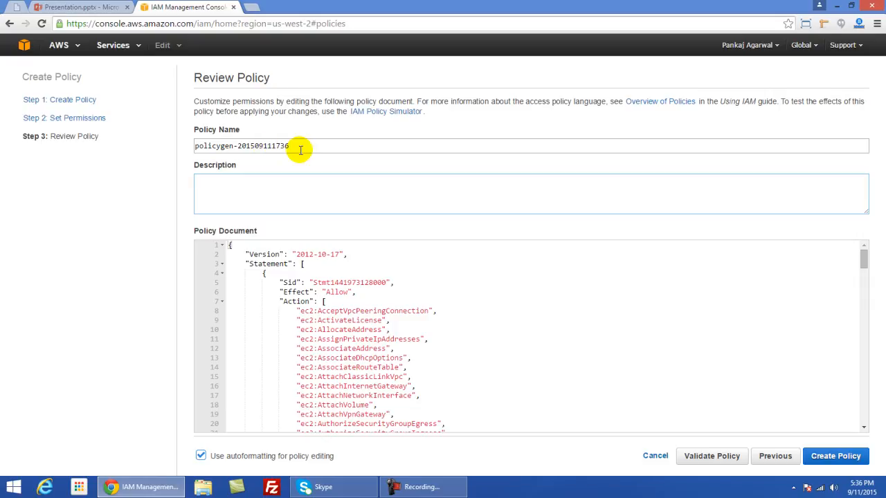
click(828, 455)
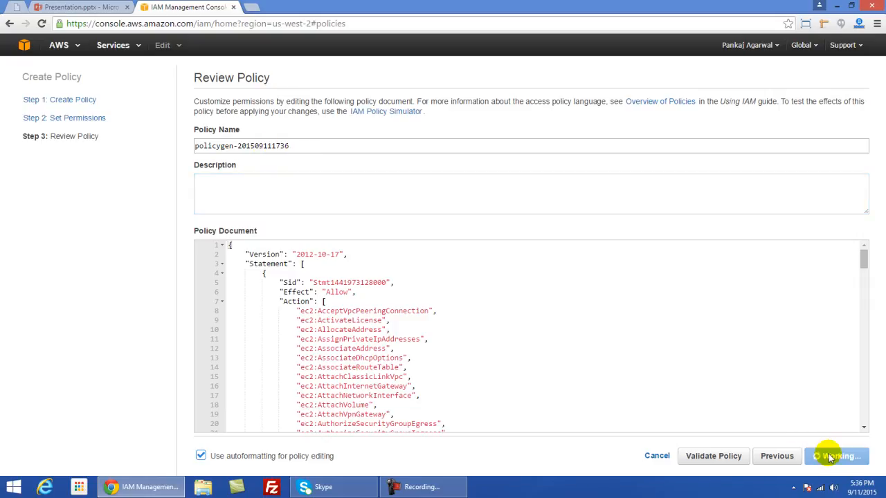
Check the next topic on the presentation slide and open the user list in Identity & Access Management
click(83, 7)
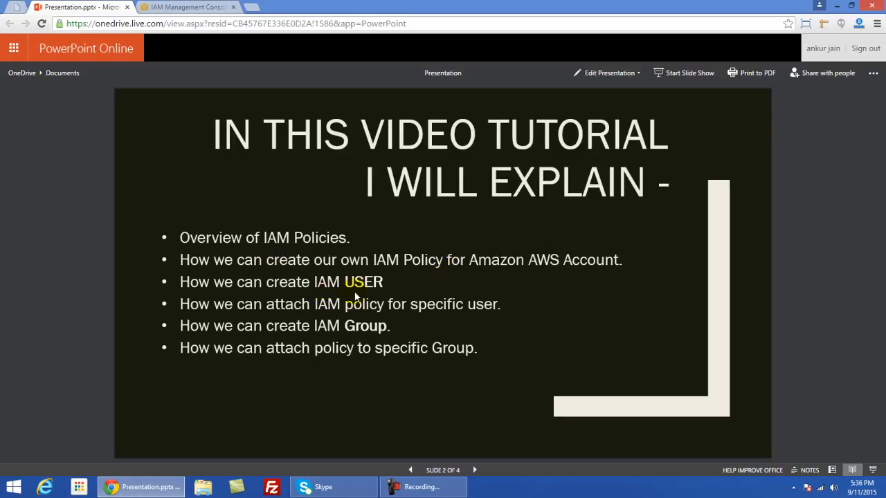
click(183, 6)
click(28, 47)
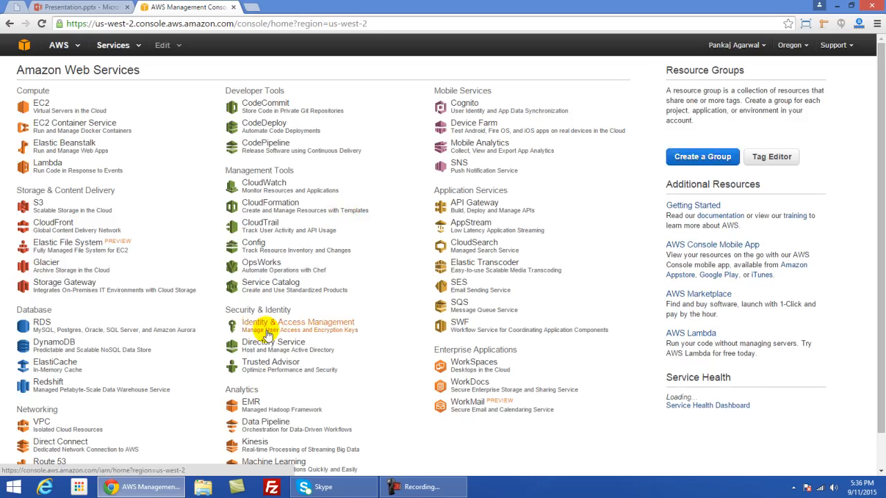
click(298, 332)
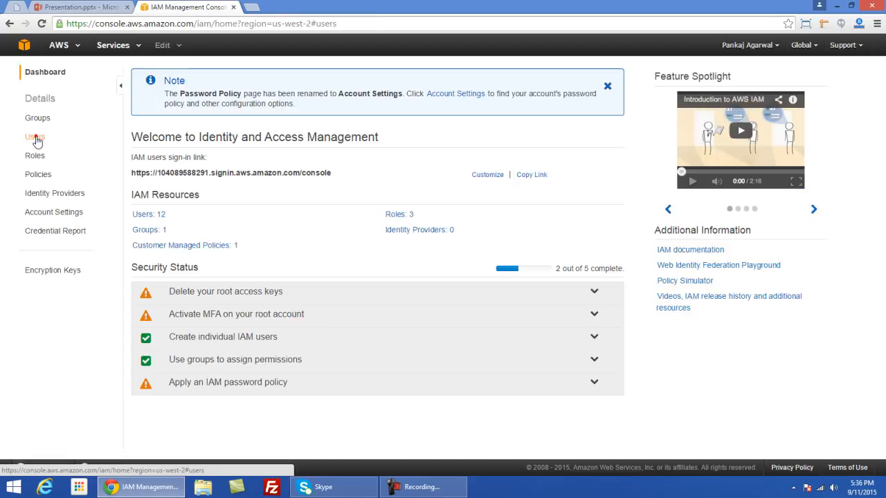
click(34, 138)
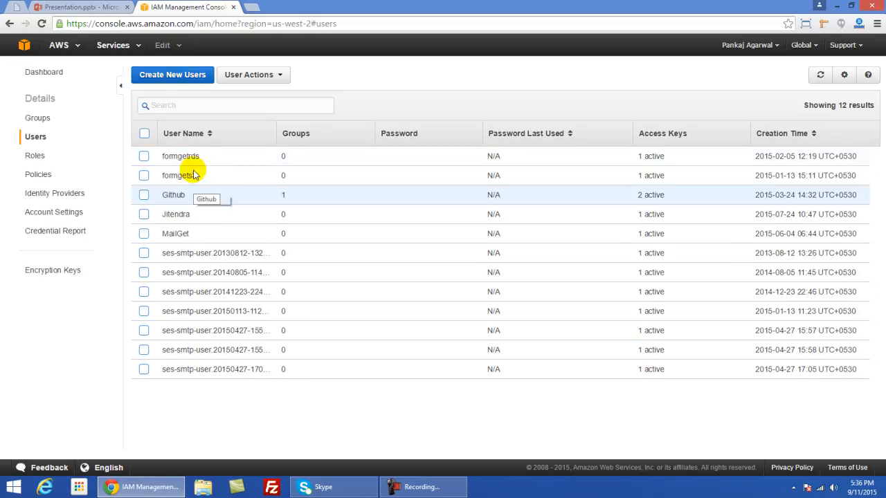
Create one new IAM user with the person's first name as user name and download the user's credentials file
click(173, 74)
click(255, 81)
text(anku)
click(846, 457)
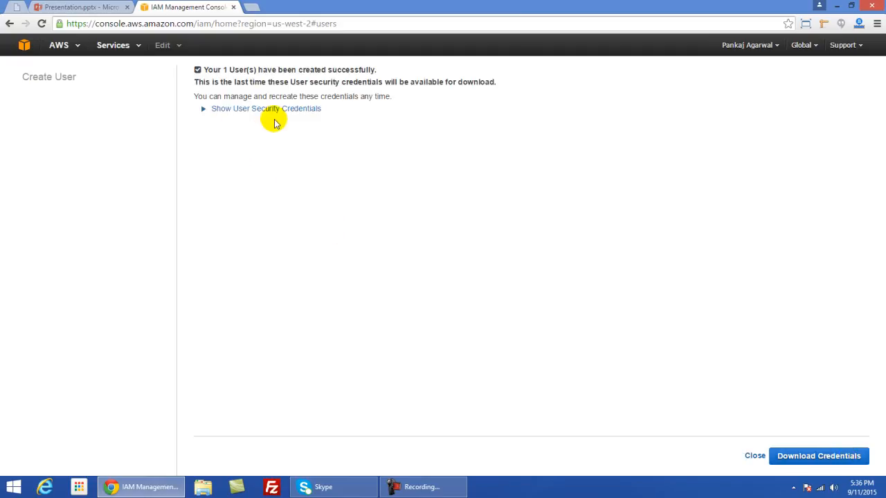
click(810, 459)
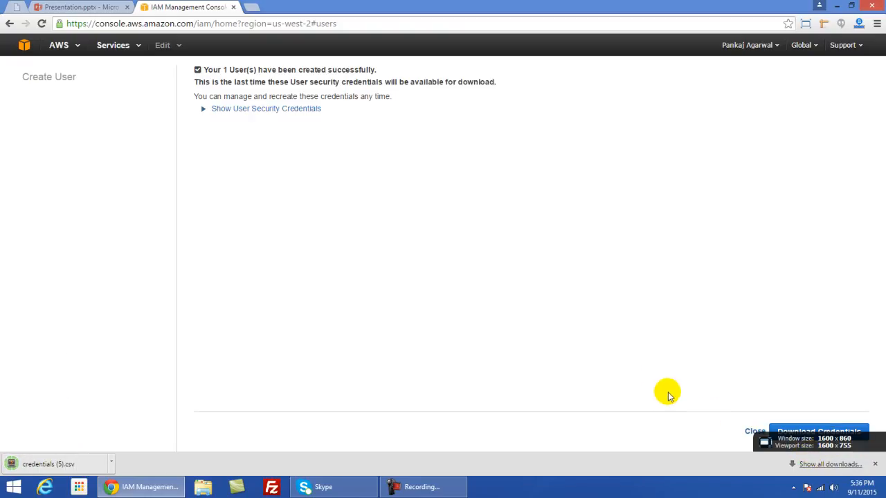
click(753, 432)
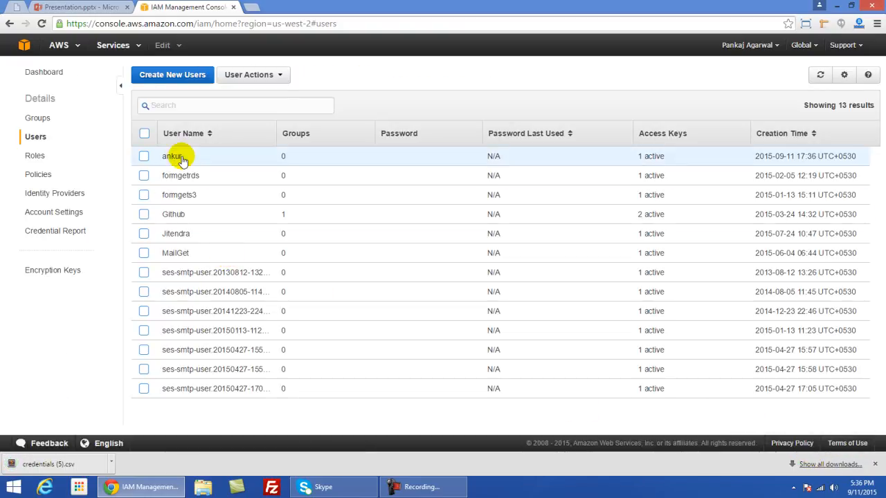
Assign a custom password to the newly created user, entering and confirming the account password
click(181, 158)
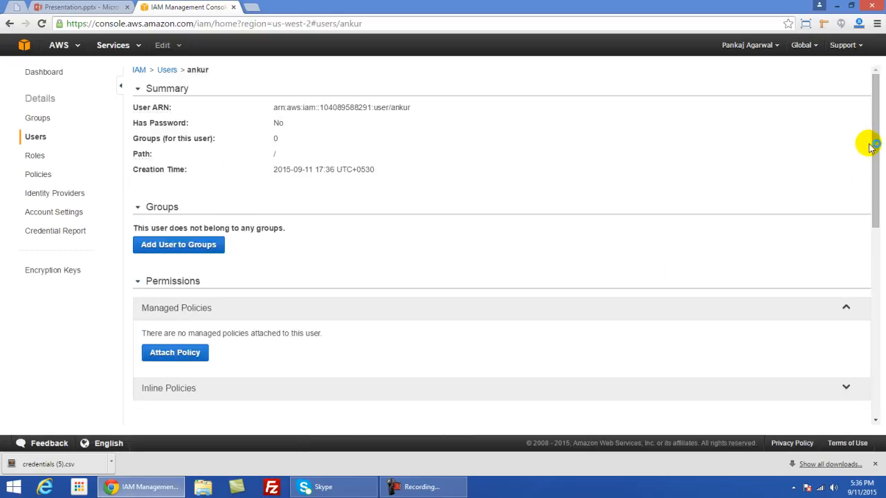
drag(877, 135, 880, 331)
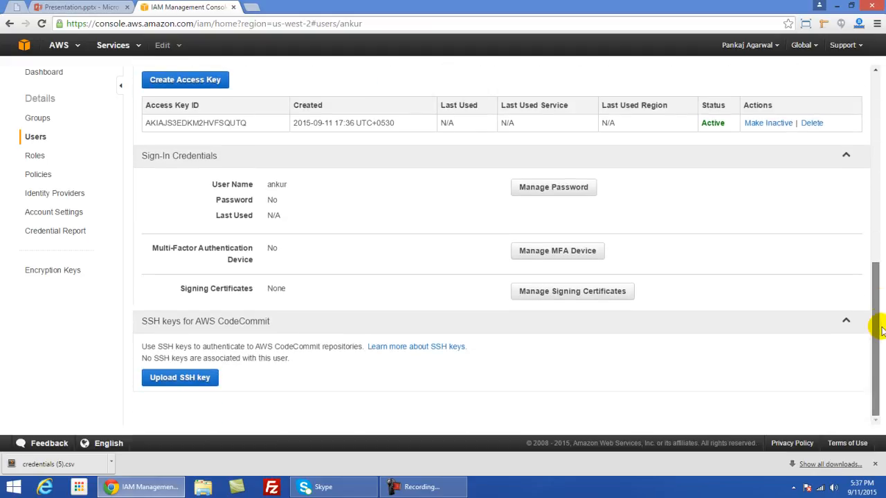
click(566, 192)
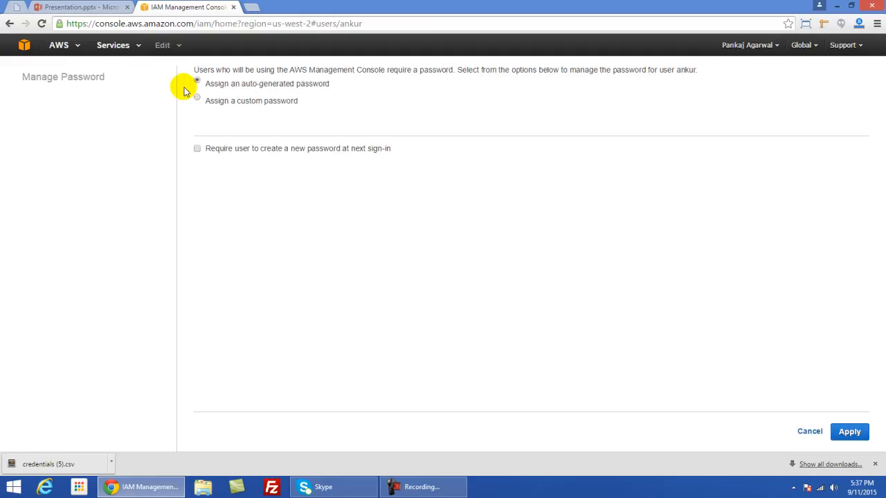
click(197, 97)
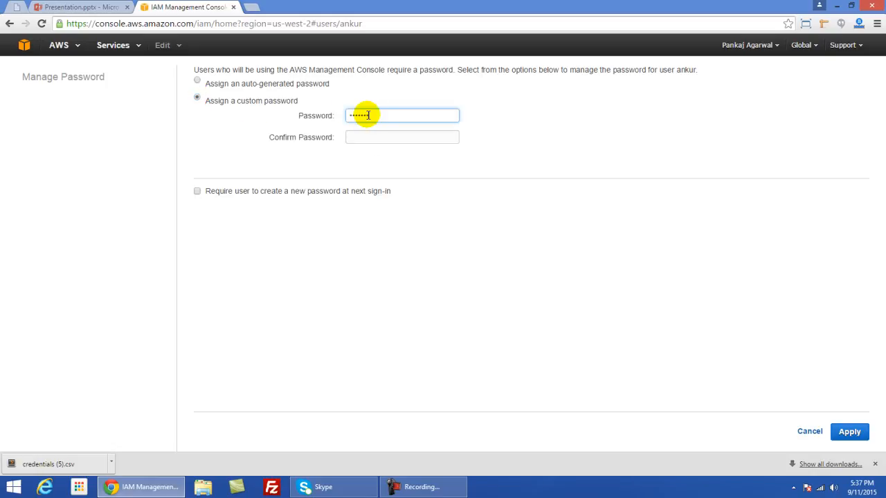
click(365, 136)
text(*)
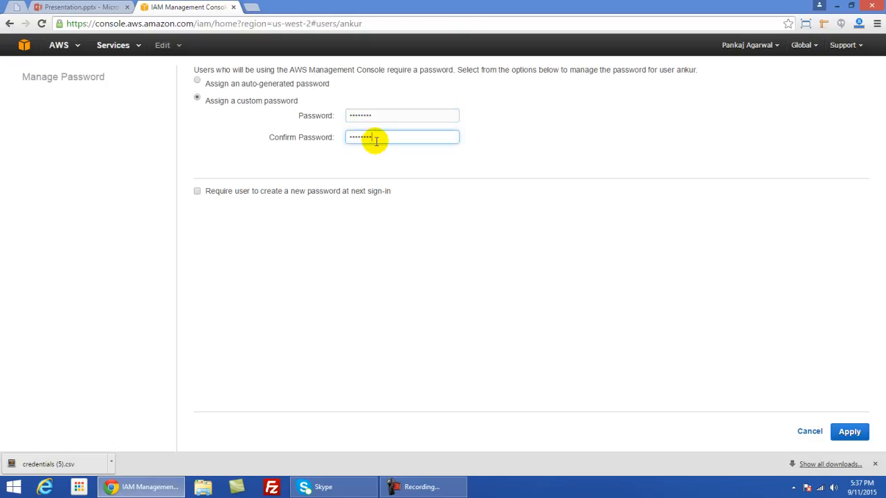
click(848, 431)
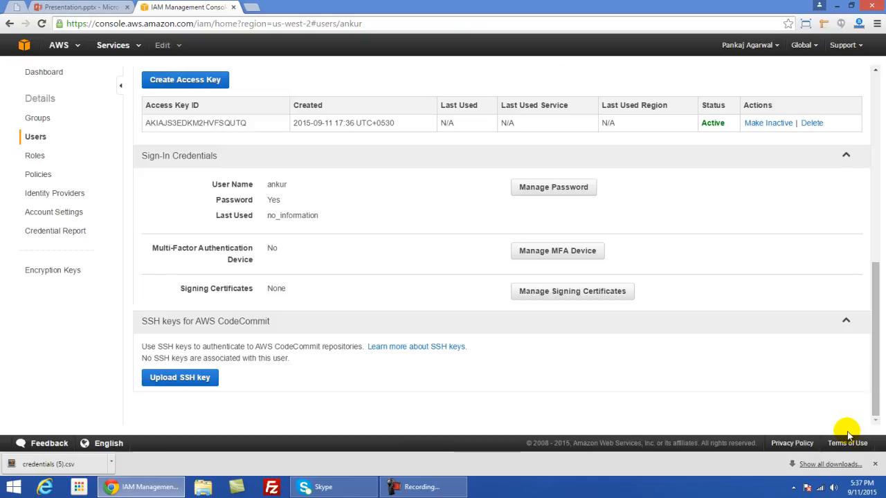
Check the next topics on the presentation slide and view the new user's entry in the IAM user list
scroll(343, 200, up, 10)
click(78, 7)
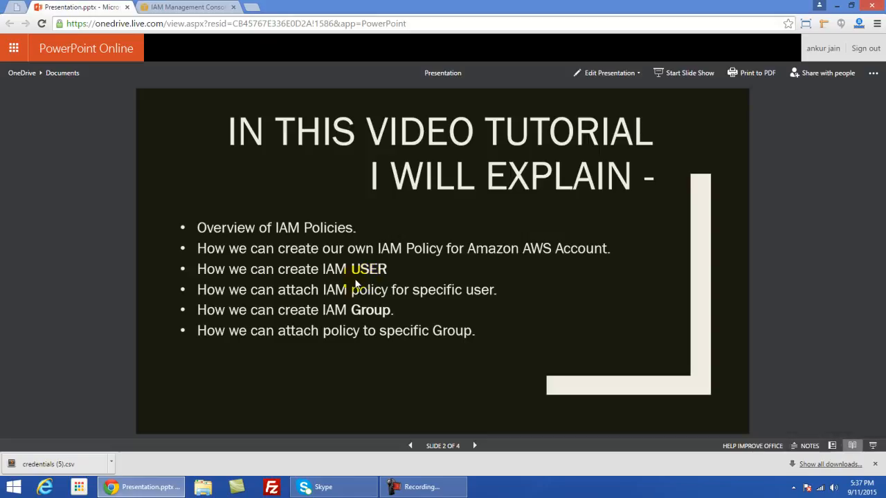
click(185, 7)
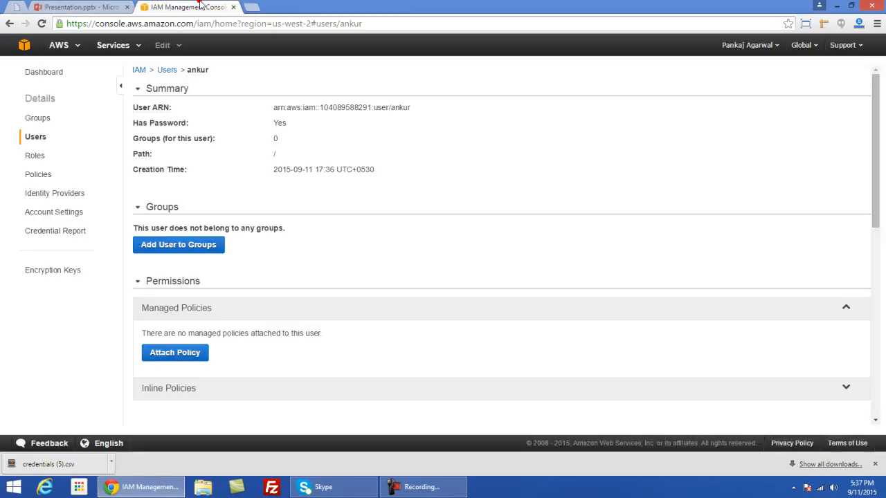
click(37, 141)
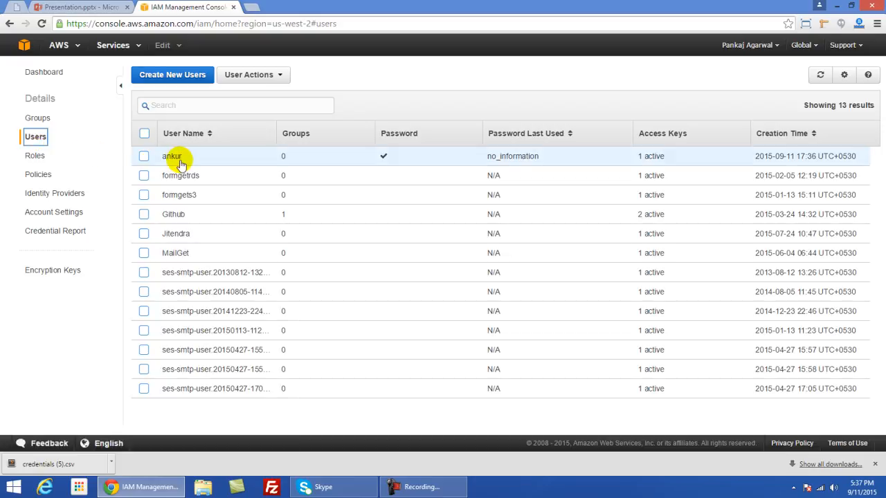
click(70, 6)
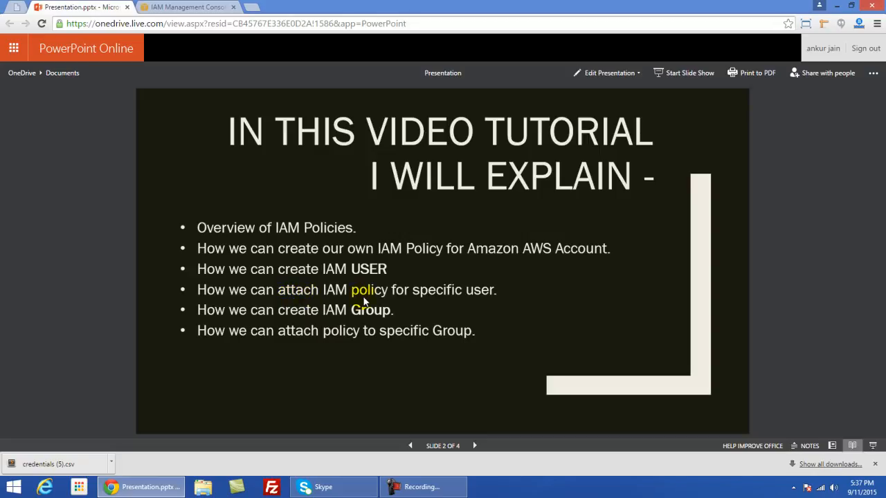
click(157, 6)
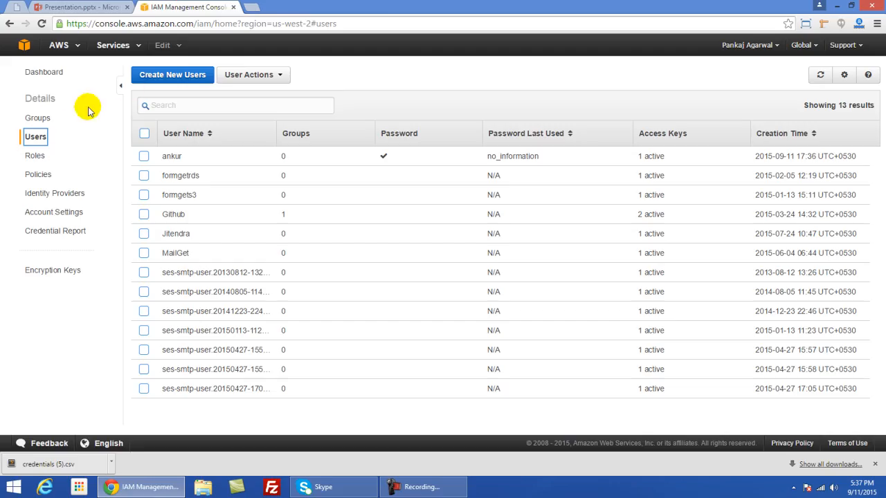
click(171, 158)
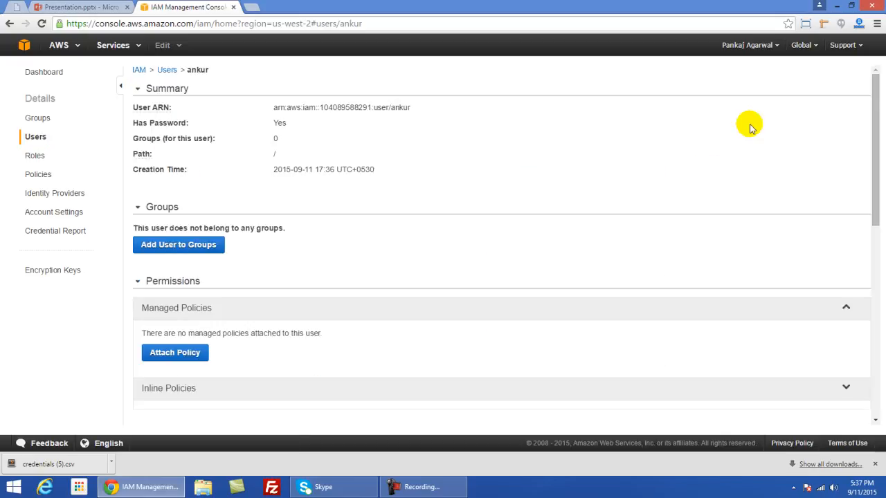
drag(872, 101, 870, 163)
click(169, 208)
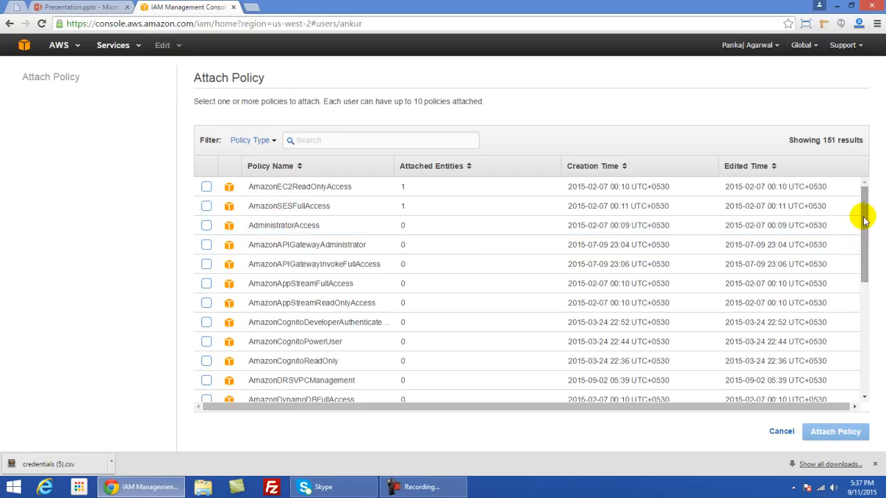
scroll(867, 222, down, 1)
scroll(870, 220, up, 1)
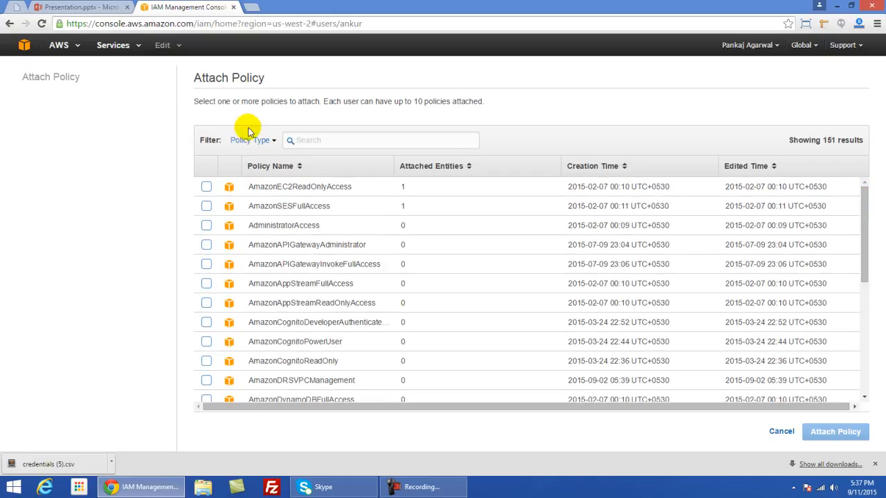
click(274, 141)
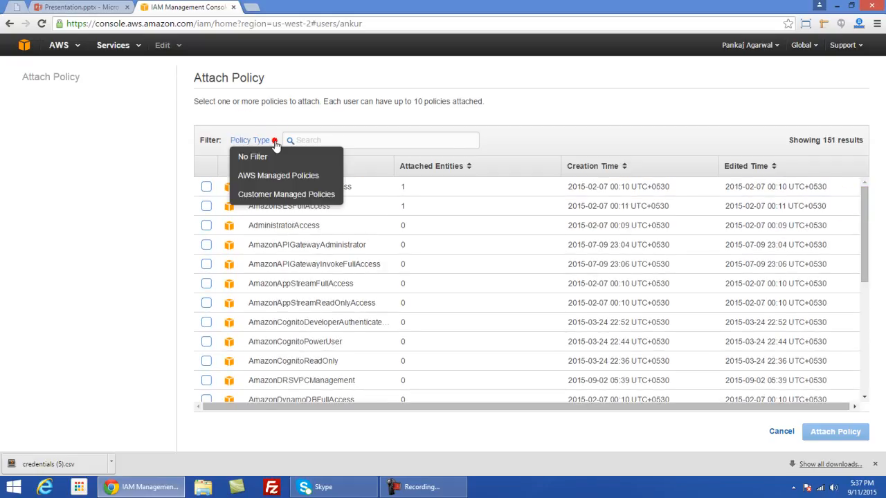
click(291, 194)
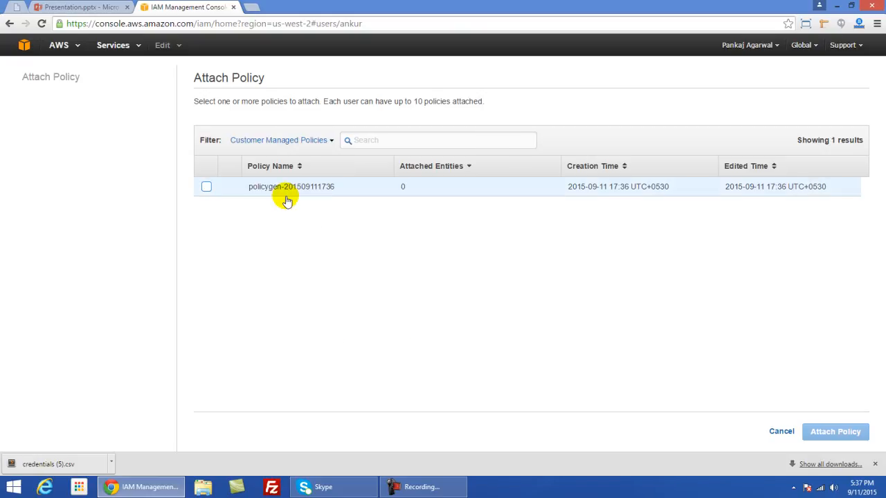
click(207, 188)
click(835, 431)
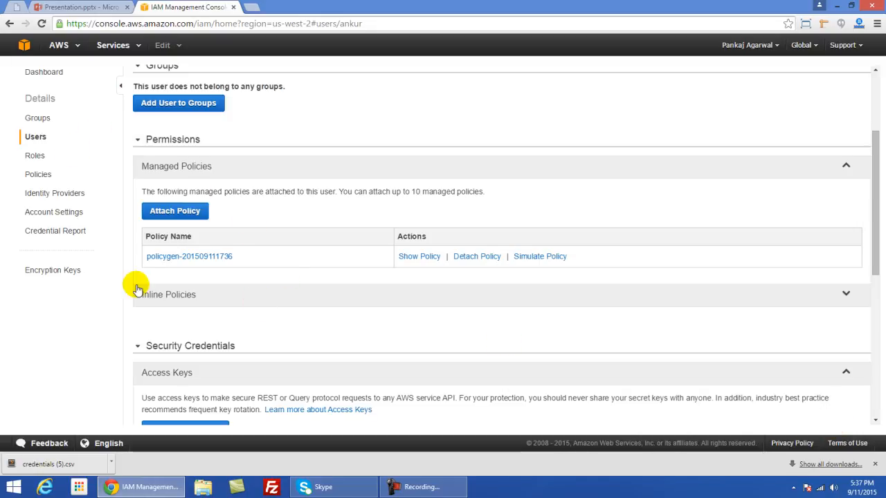
Copy the IAM users sign-in link from the IAM dashboard
click(35, 136)
click(36, 71)
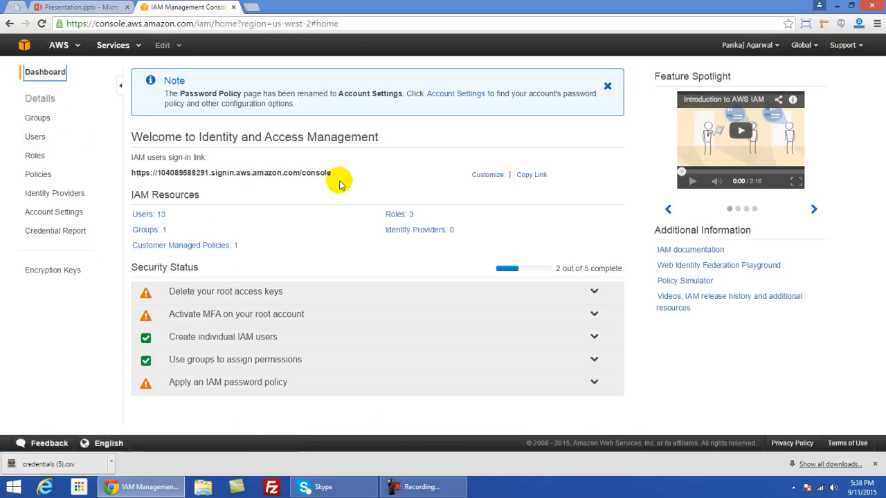
drag(335, 173, 137, 174)
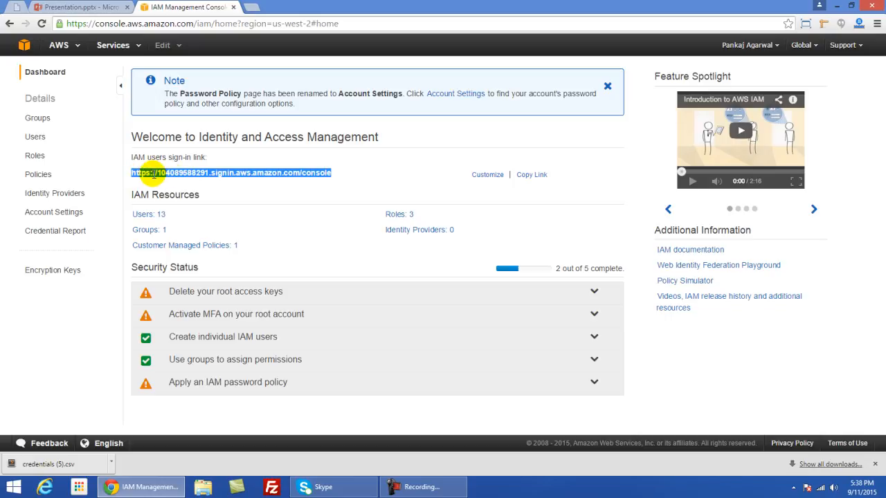
right_click(170, 173)
click(181, 180)
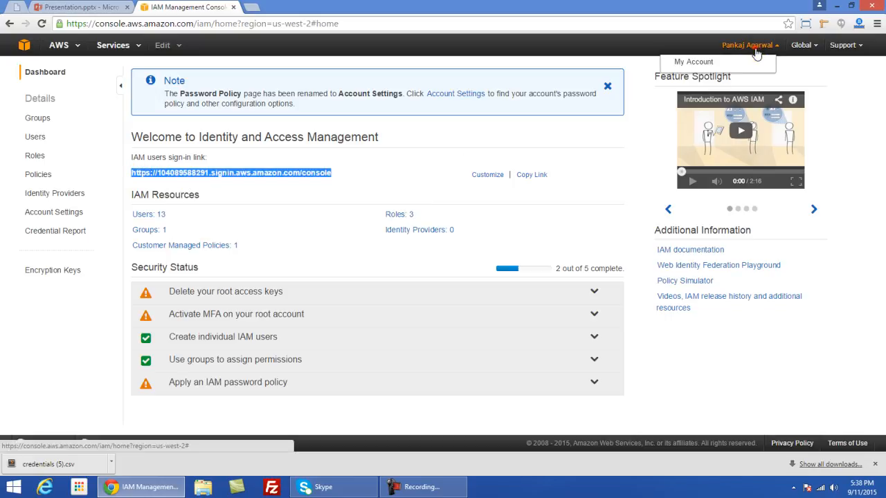
Sign out of the main AWS account and load the copied IAM users sign-in link
click(756, 50)
click(689, 132)
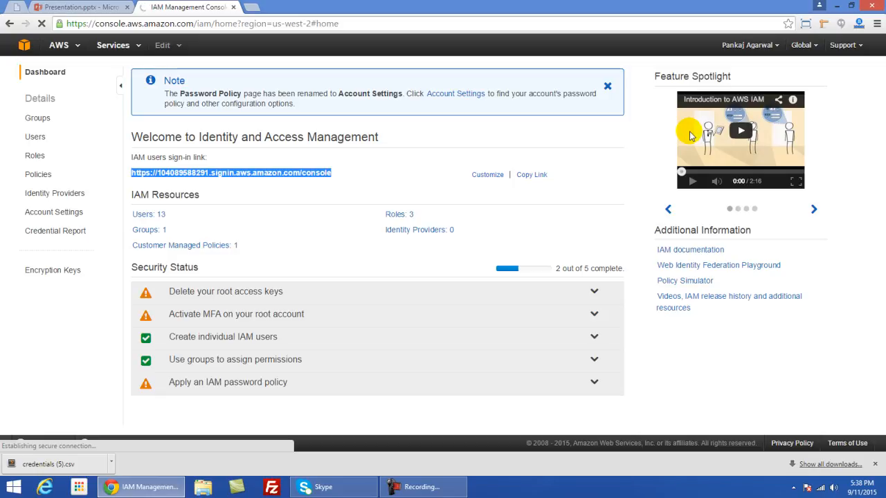
click(185, 25)
key(ctrl+v)
key(Return)
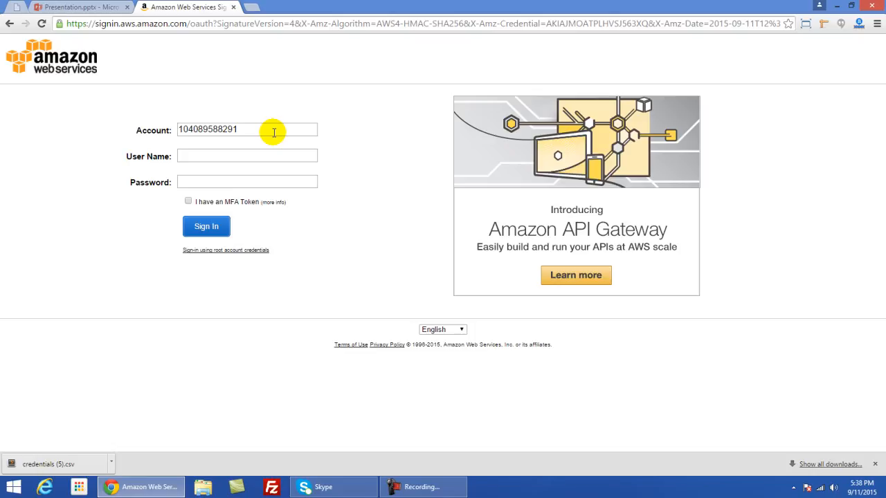
Sign in as the new IAM user with the user name and account password, declining to save the password in the browser
click(244, 155)
text(ankur)
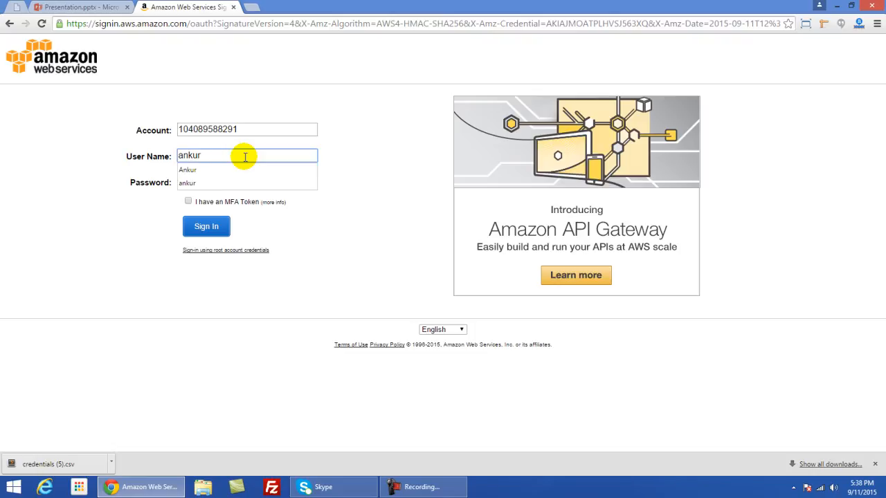
click(90, 247)
click(196, 185)
text(•)
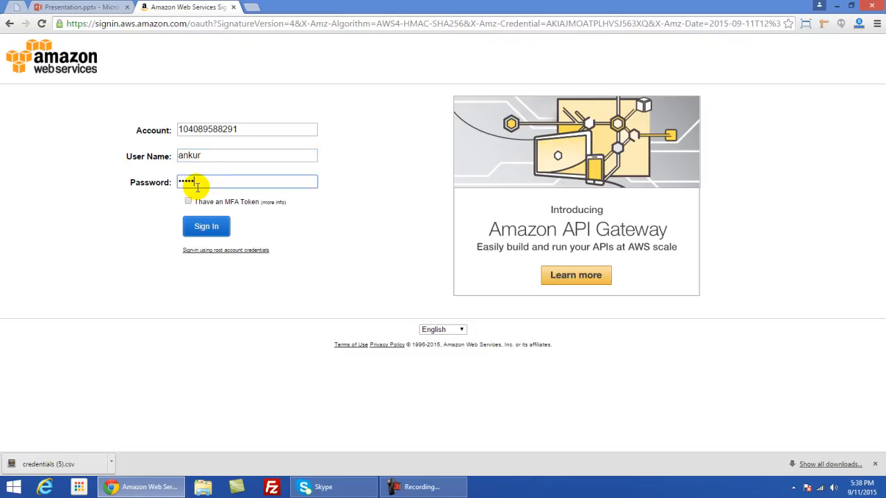
click(202, 225)
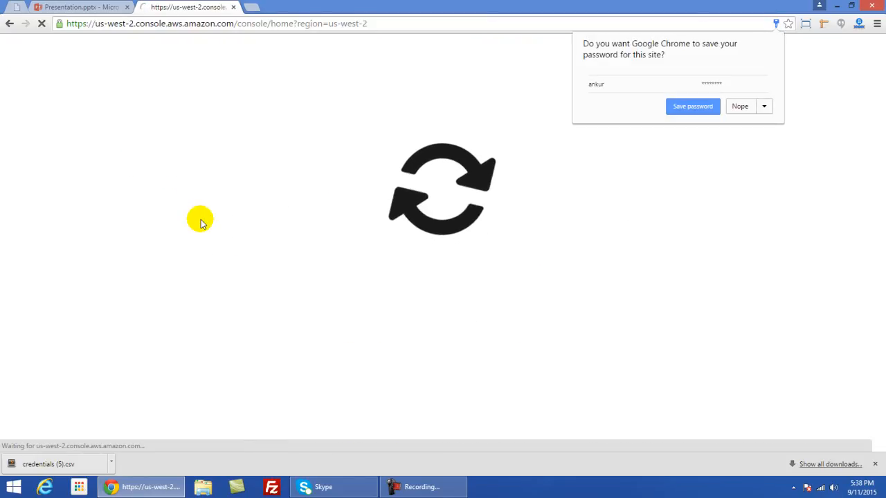
click(735, 106)
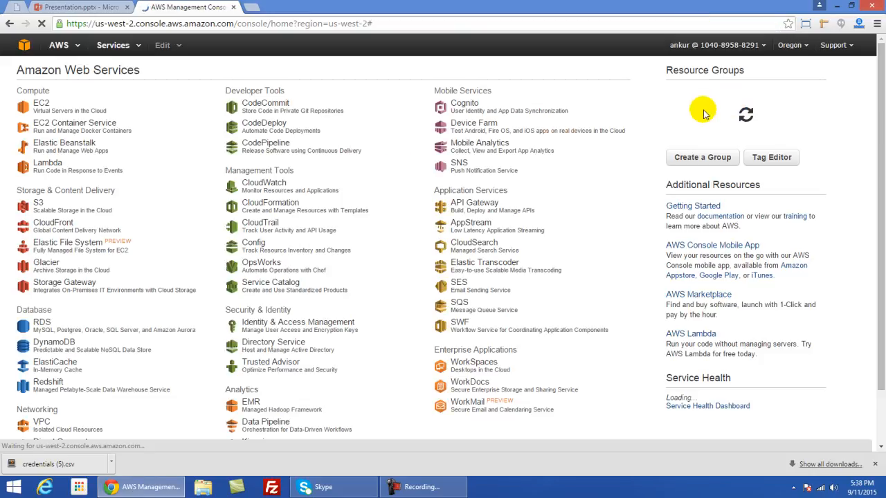
Try to terminate the EC2 instance new-instance from the instance list, and close the termination dialog
click(43, 107)
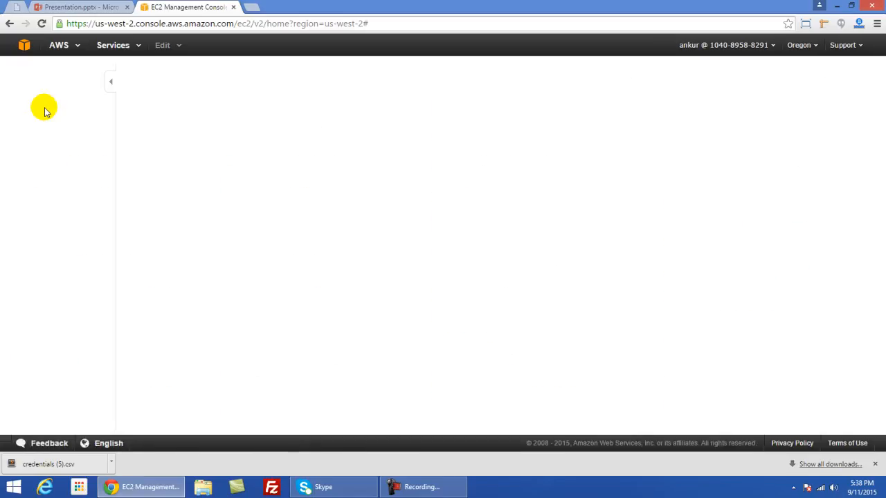
click(36, 153)
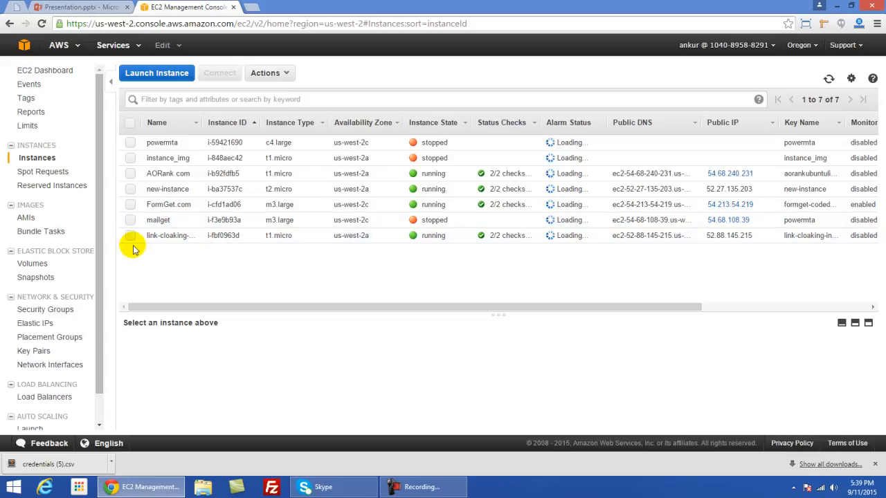
click(173, 189)
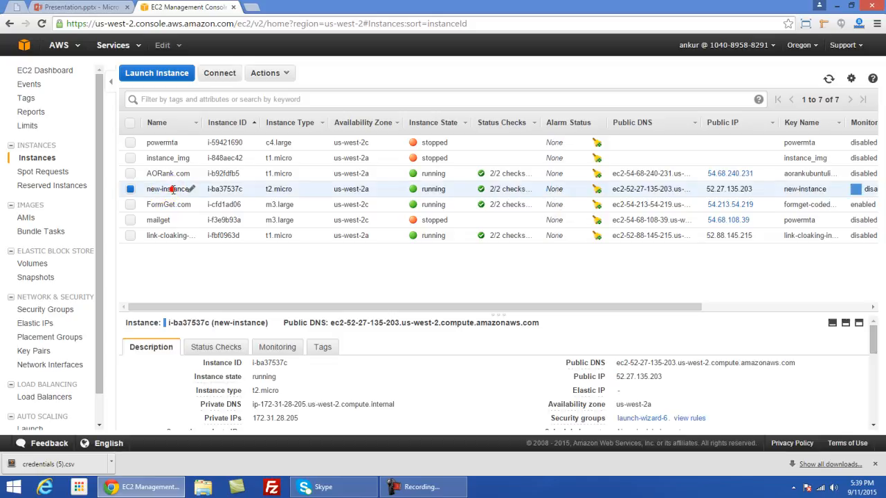
right_click(173, 191)
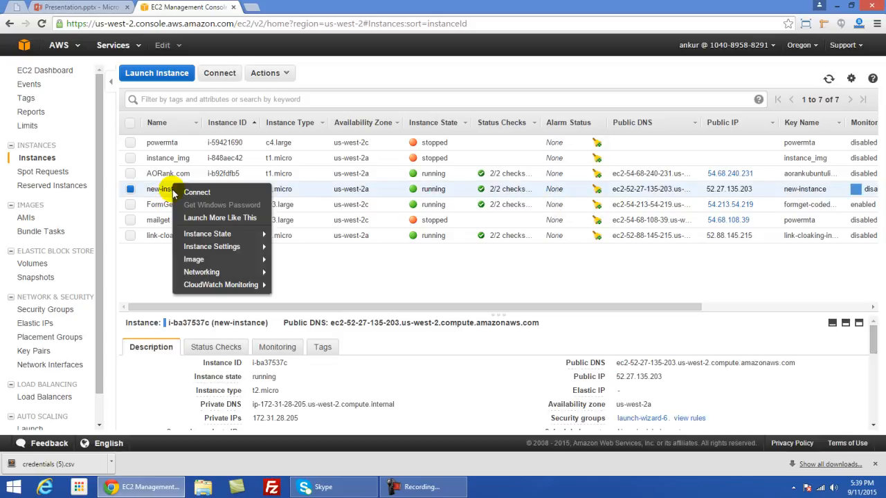
mouse_move(230, 238)
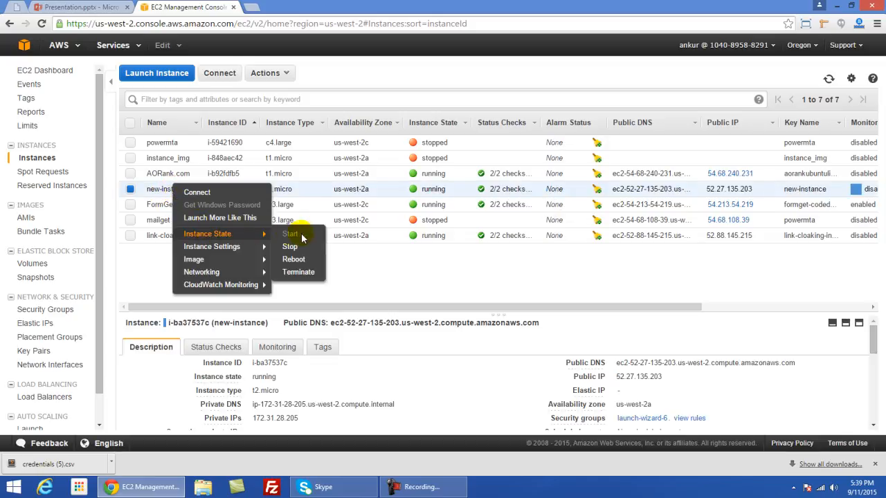
click(296, 272)
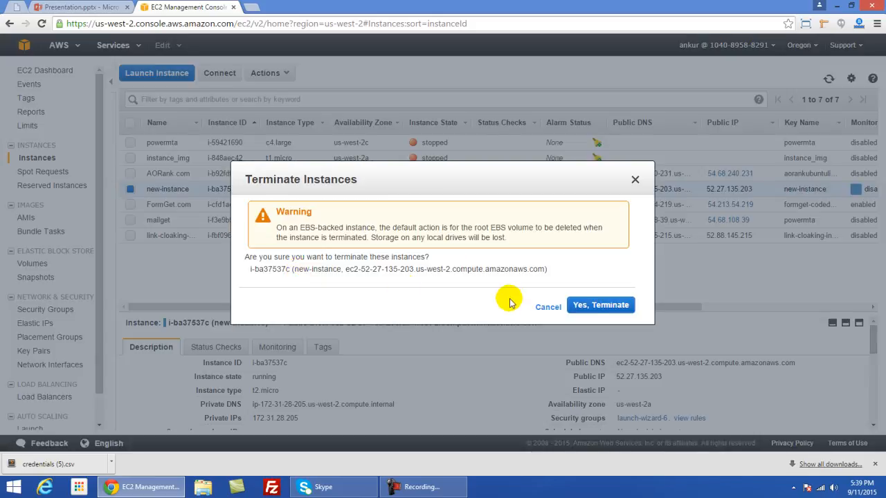
click(601, 306)
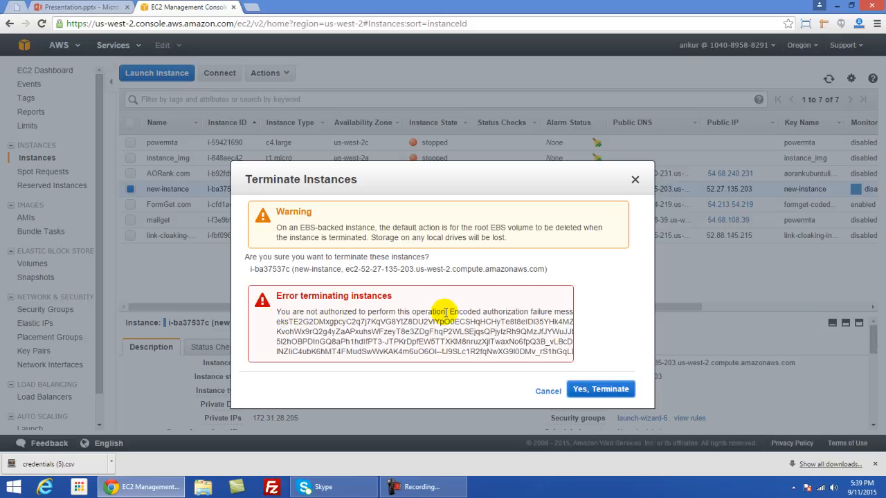
click(635, 180)
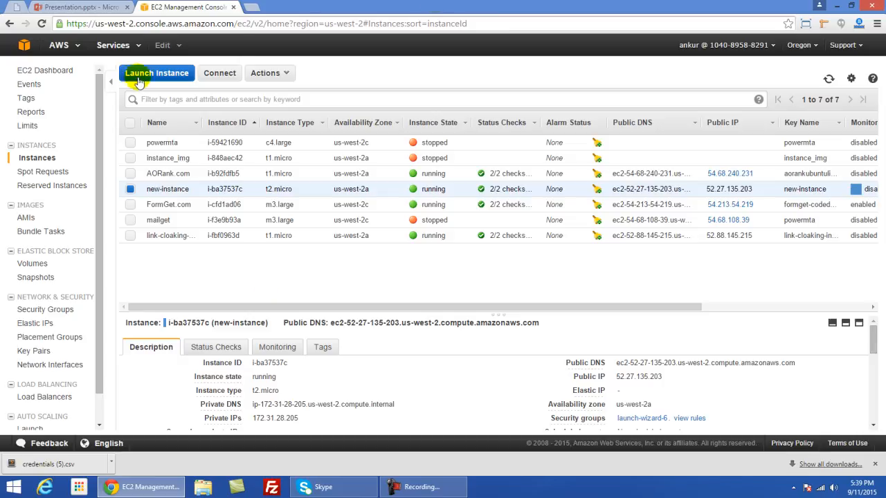
Check the next topic on the presentation slide and try to view the IAM user list as the restricted user
click(64, 7)
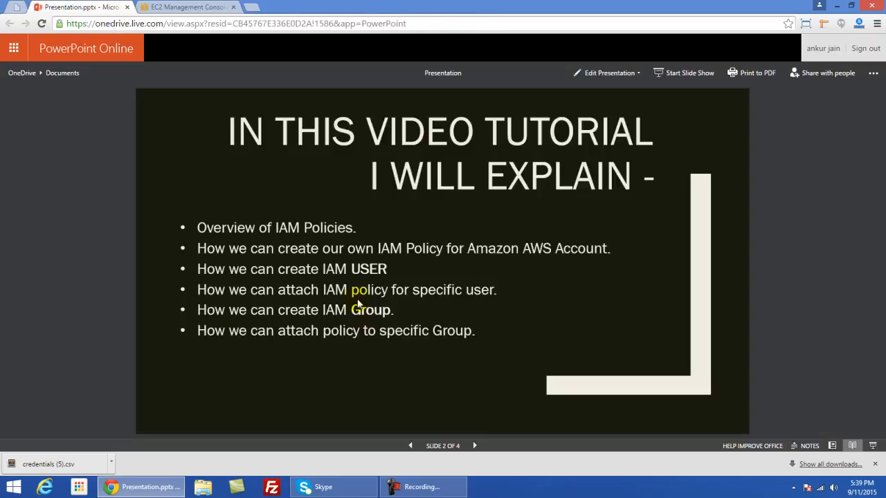
click(192, 5)
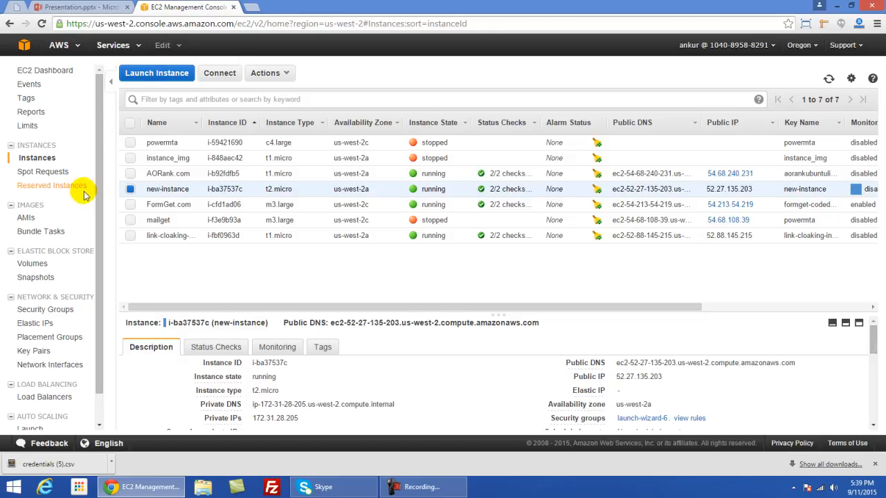
drag(101, 188, 104, 163)
click(23, 47)
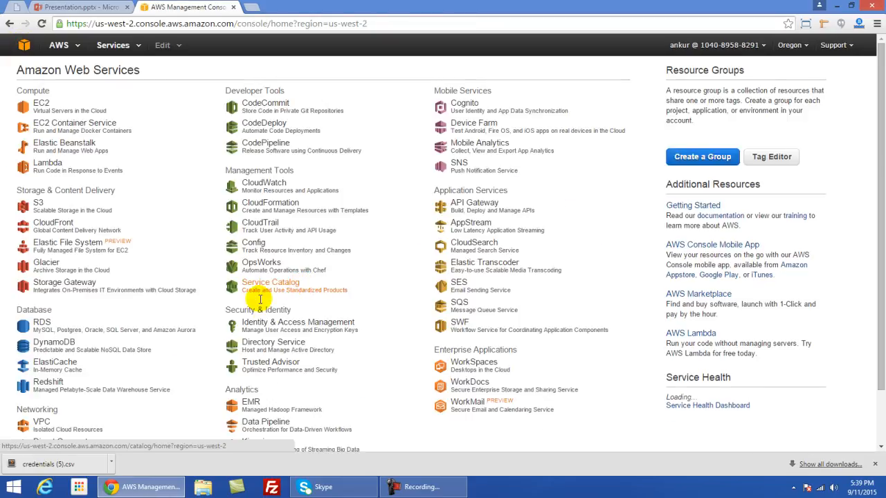
click(284, 328)
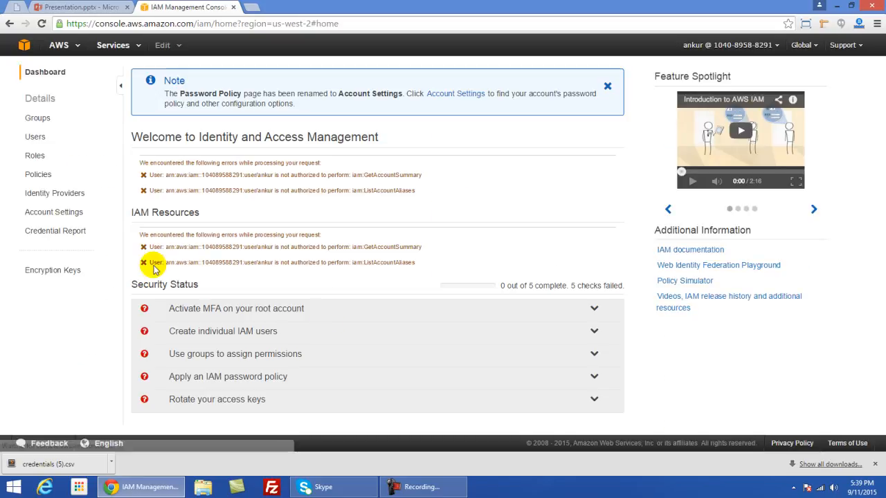
click(35, 137)
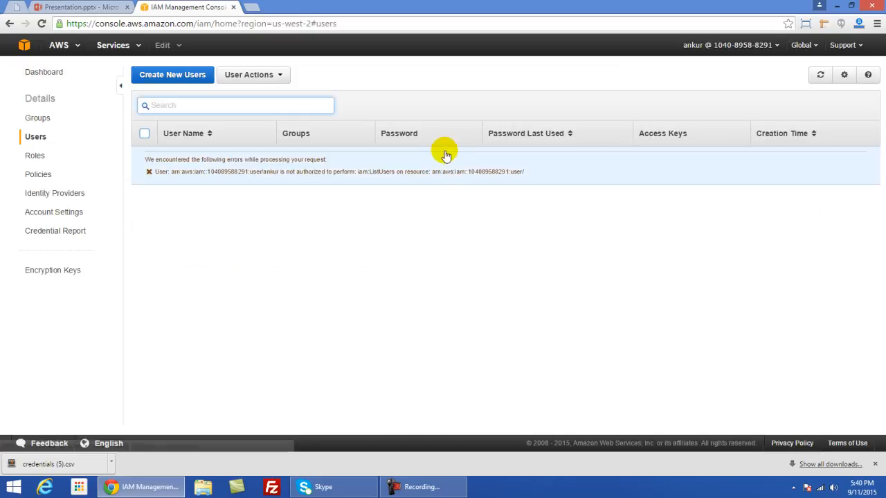
Sign out of the IAM user's session and open the AWS console sign-in page
click(771, 47)
click(695, 211)
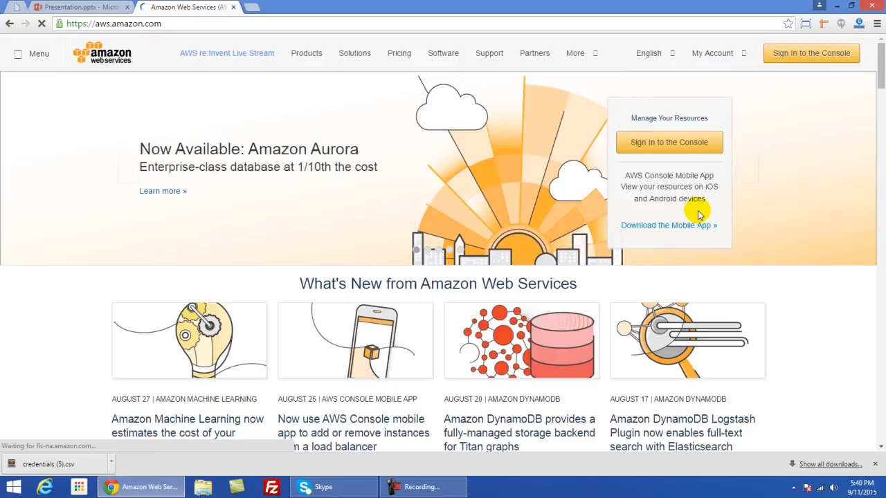
click(684, 151)
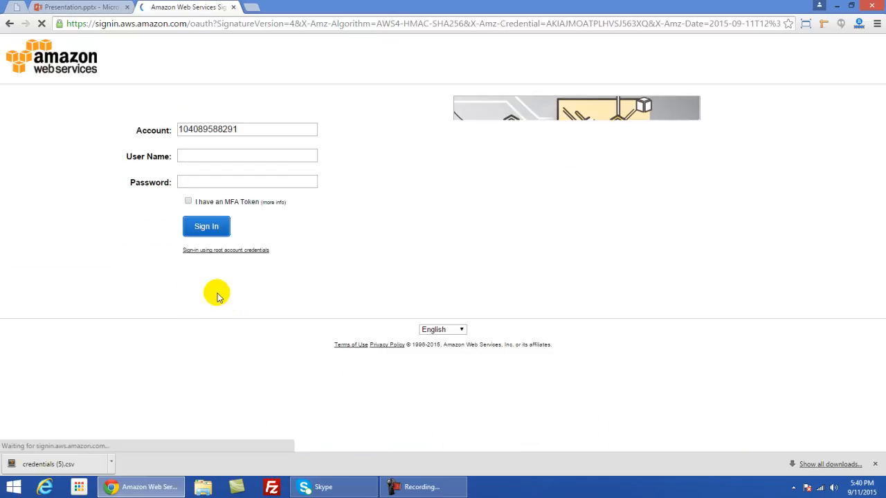
Sign in to the console with the root account credentials and open Identity & Access Management
click(239, 250)
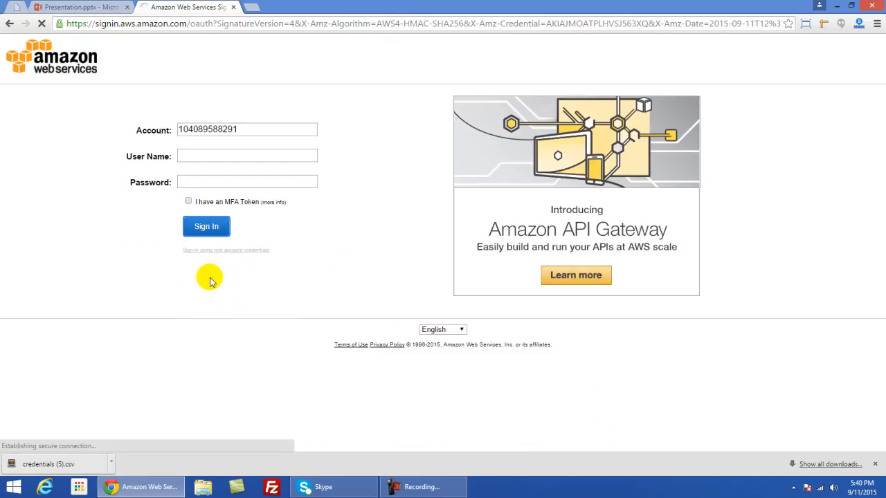
click(231, 270)
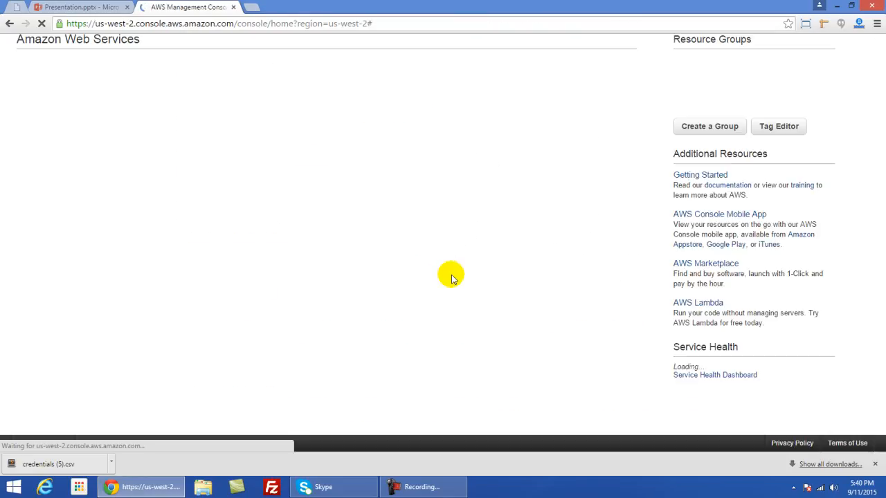
click(43, 105)
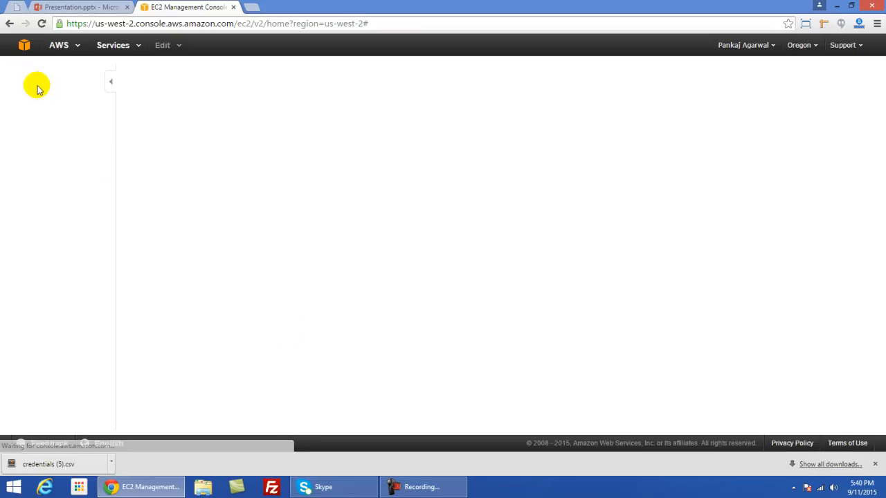
click(24, 45)
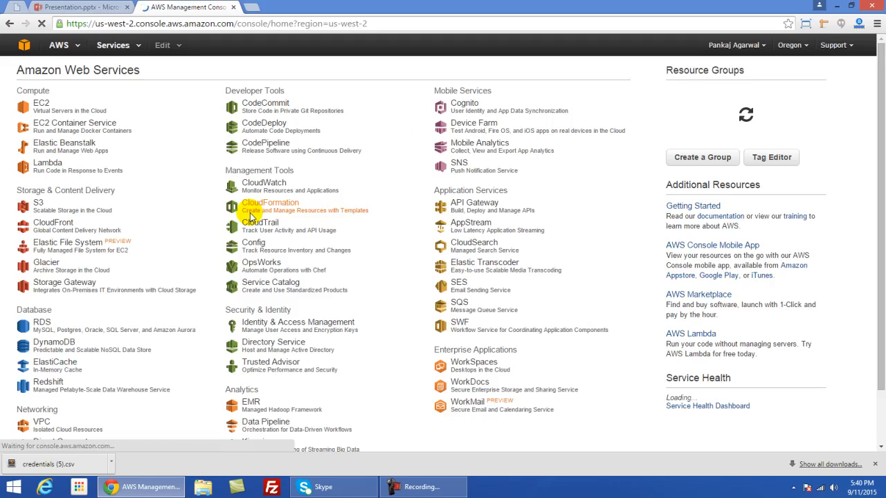
click(269, 330)
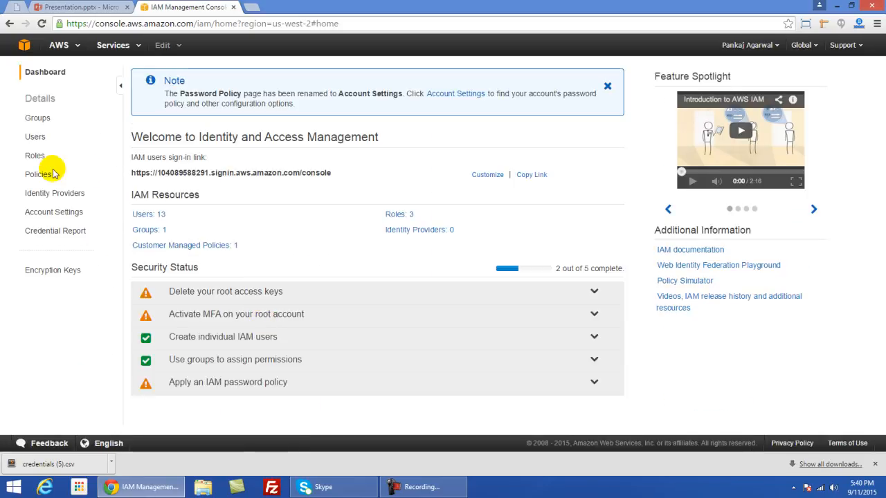
click(32, 137)
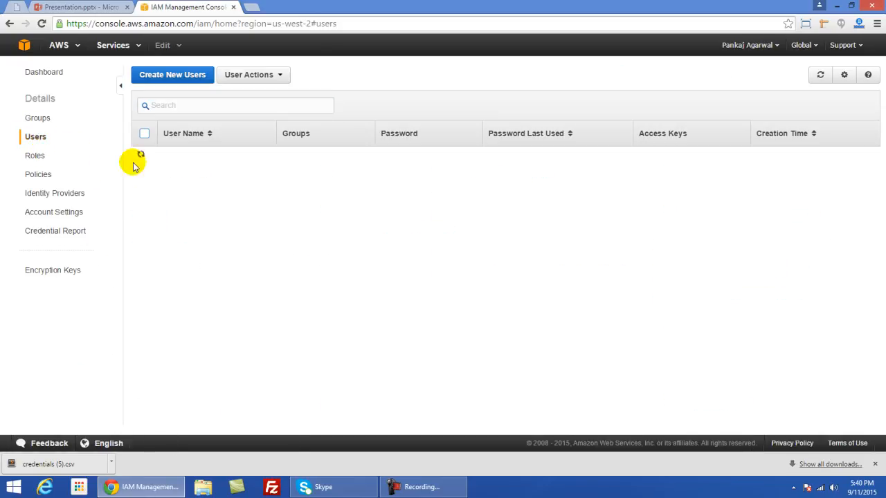
click(181, 158)
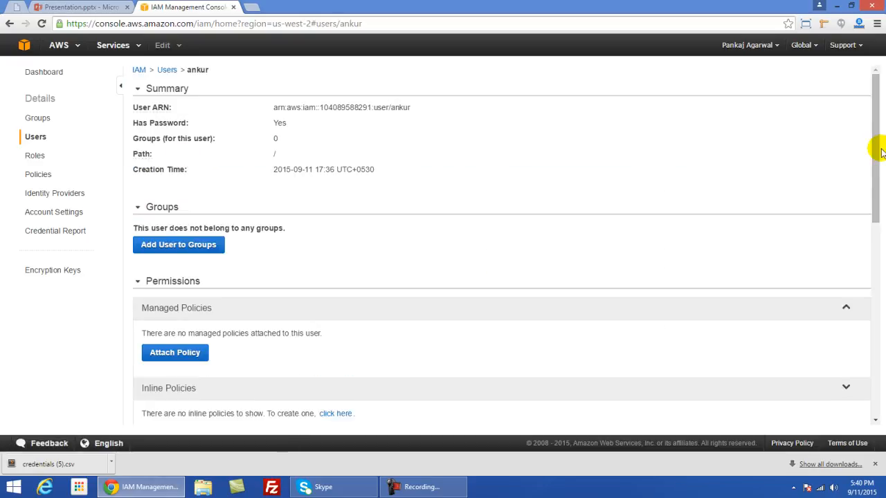
scroll(865, 208, down, 2)
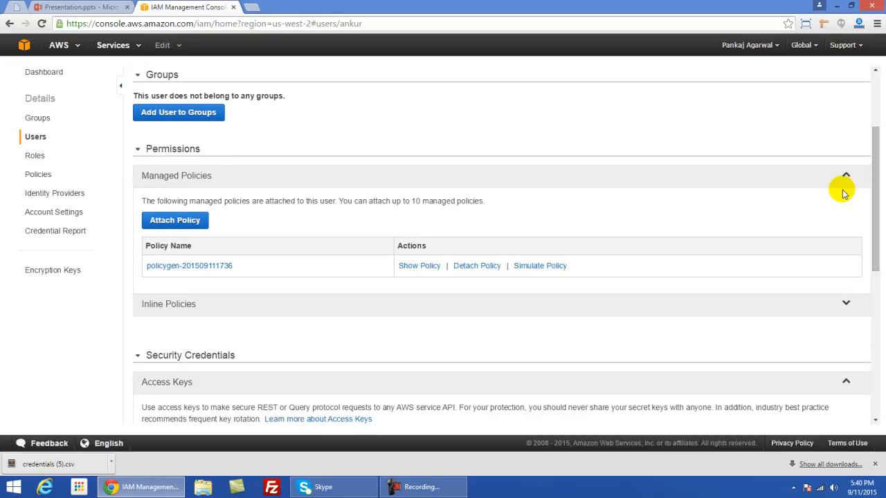
click(482, 266)
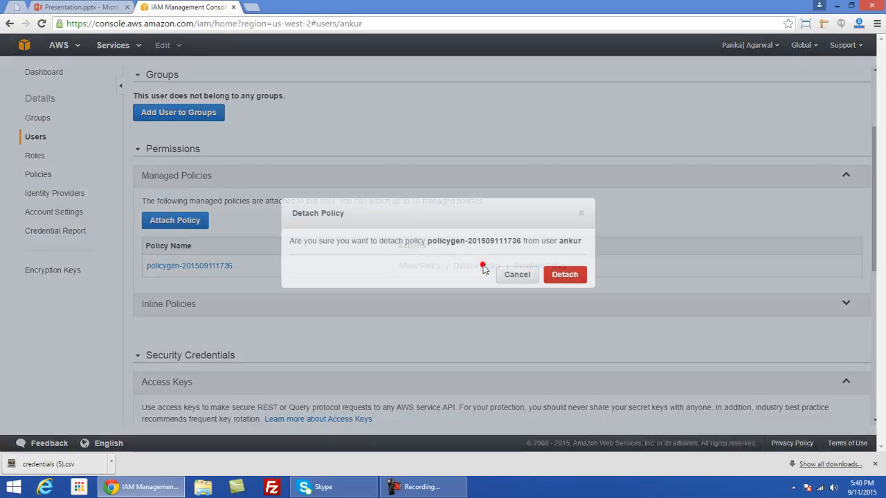
click(566, 275)
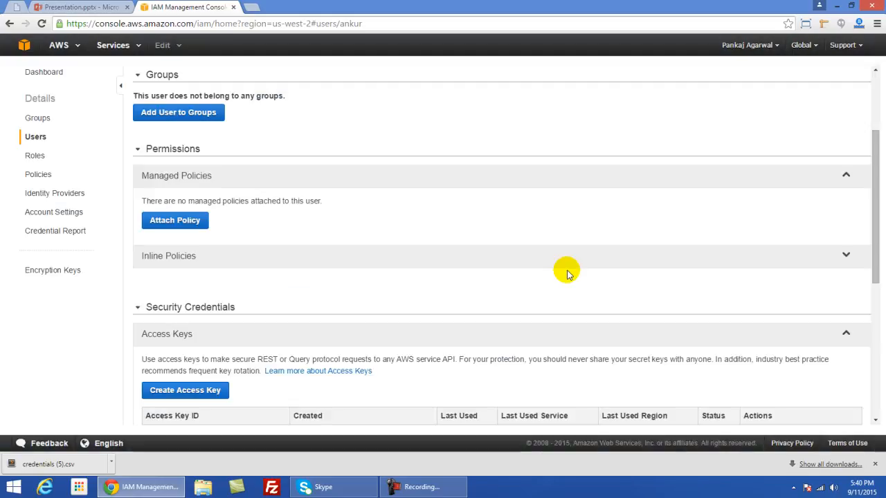
scroll(351, 238, up, 2)
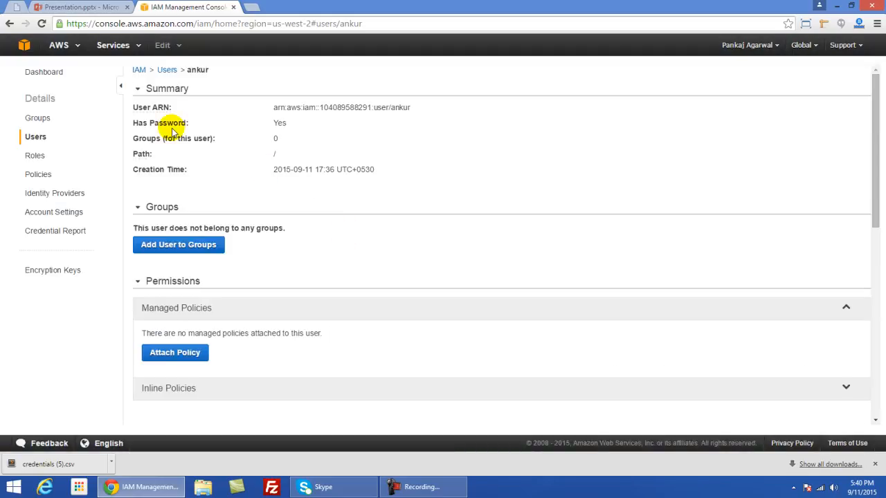
Start creating a new IAM group named testinggroup and proceed to its policy selection
click(35, 118)
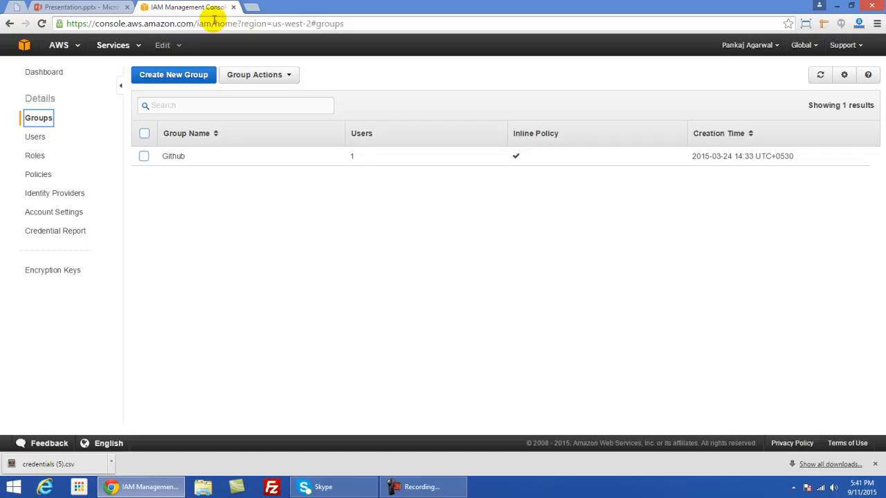
click(173, 75)
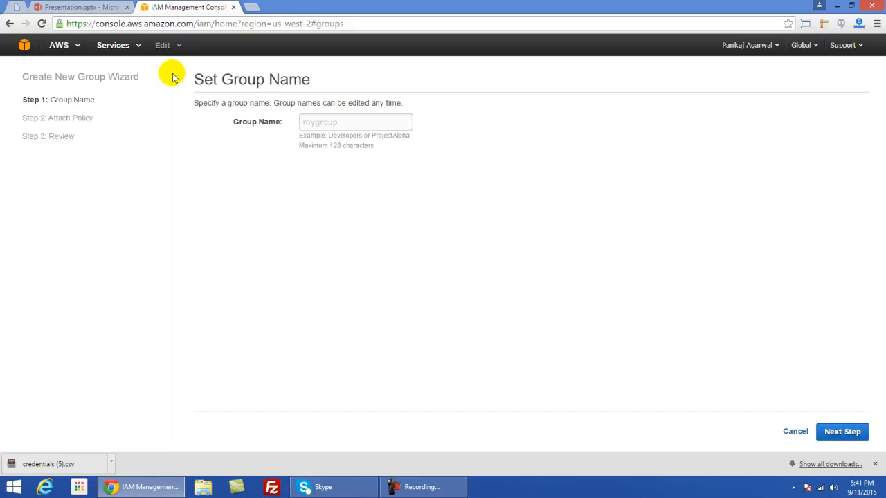
click(337, 122)
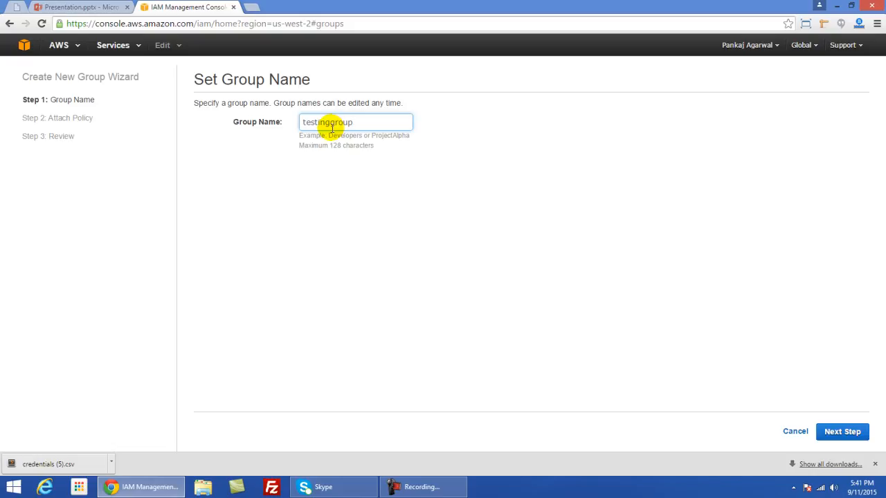
click(842, 431)
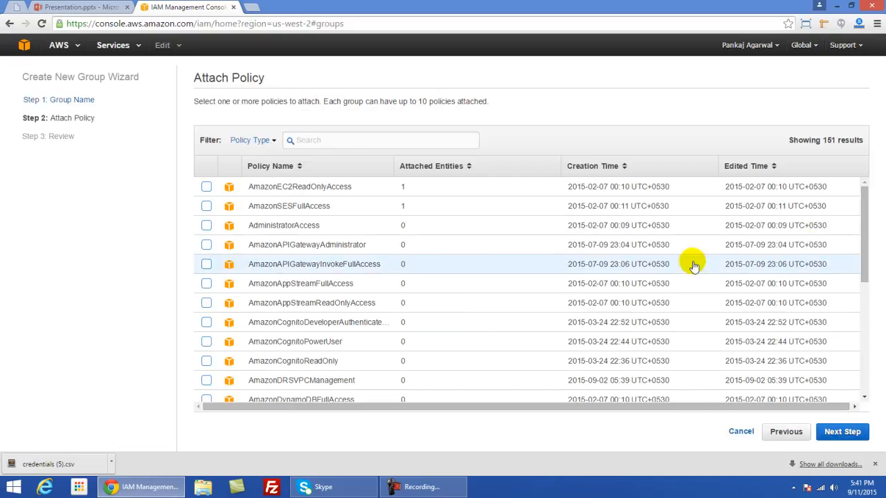
scroll(864, 284, down, 3)
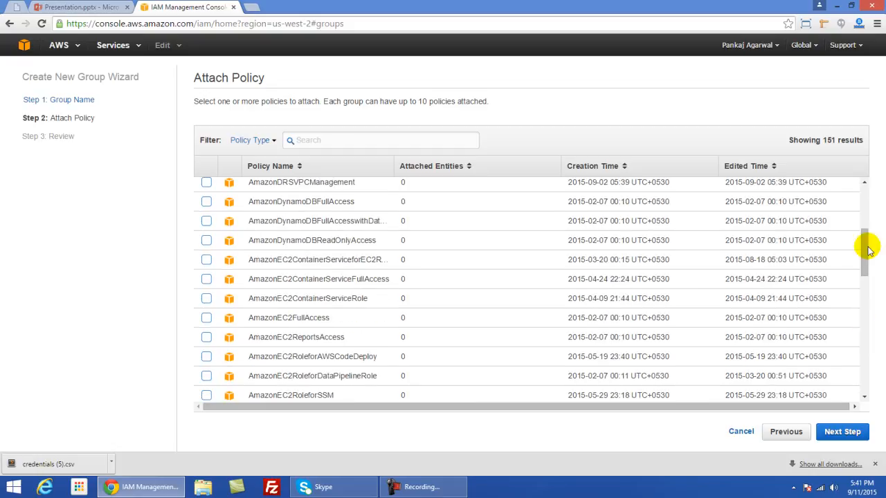
scroll(865, 244, up, 3)
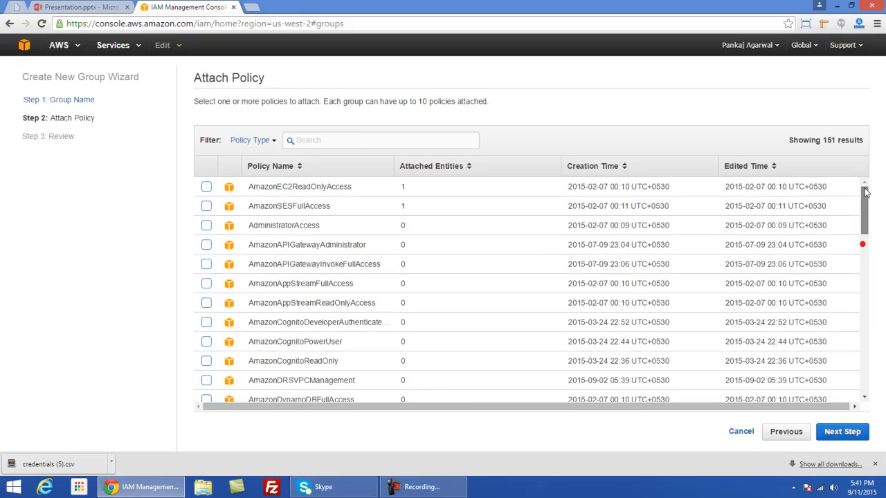
click(257, 140)
click(268, 195)
click(206, 188)
click(845, 433)
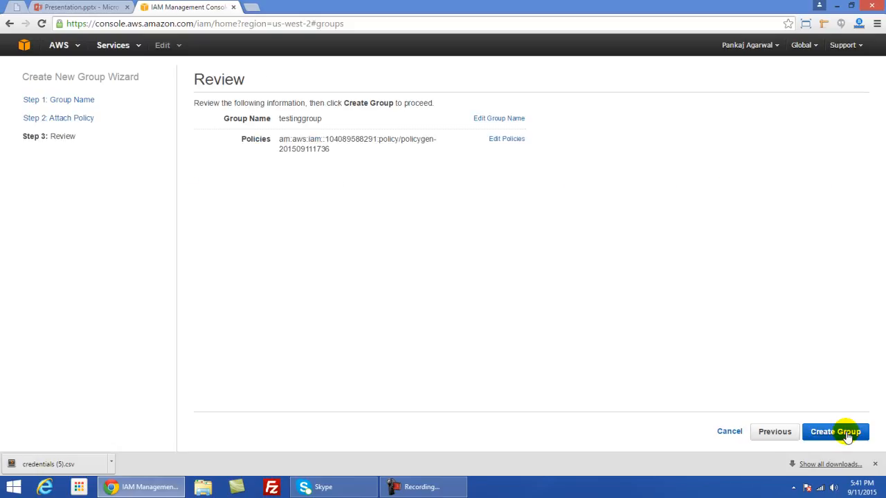
click(847, 436)
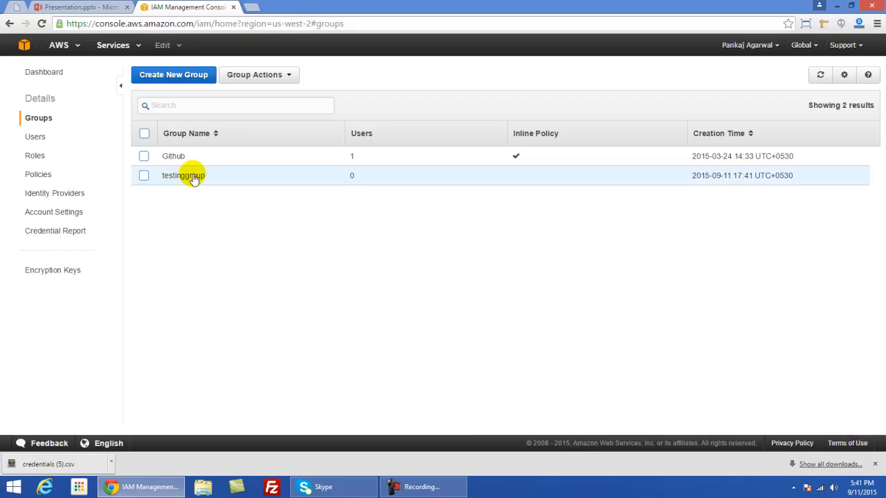
click(190, 177)
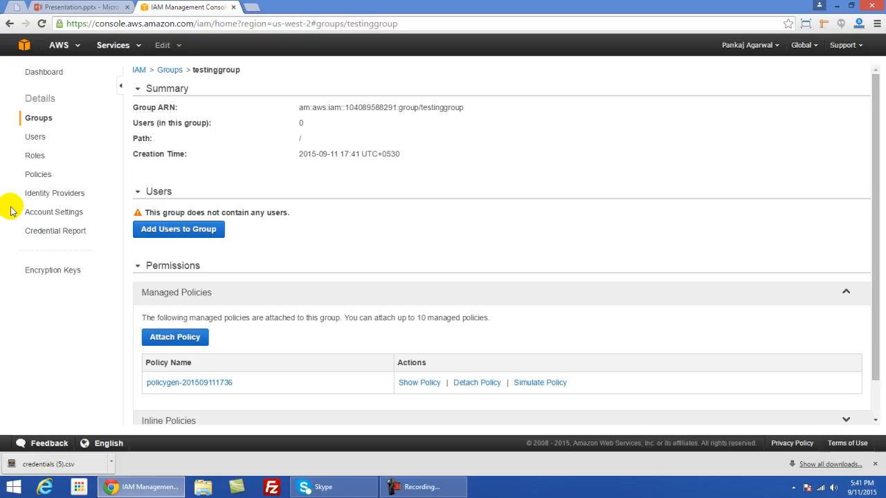
Create a second IAM user with the person's first name and a generated access key, and download the credentials
click(34, 137)
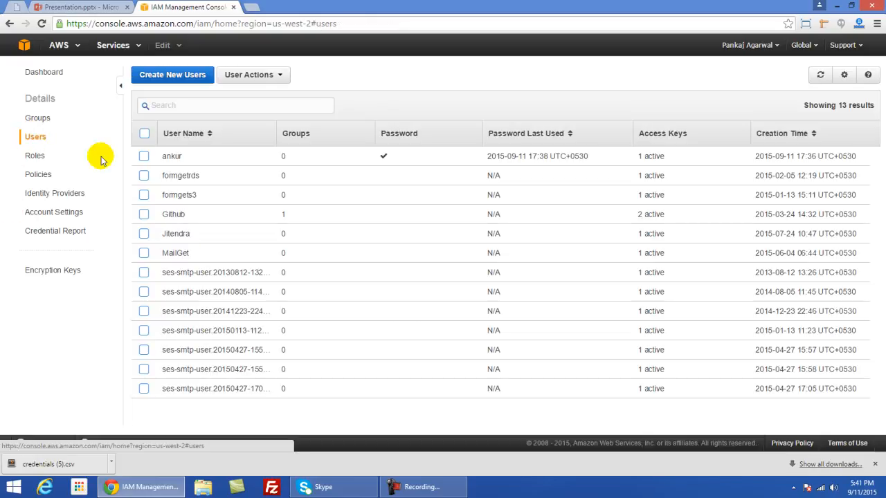
click(172, 73)
click(242, 82)
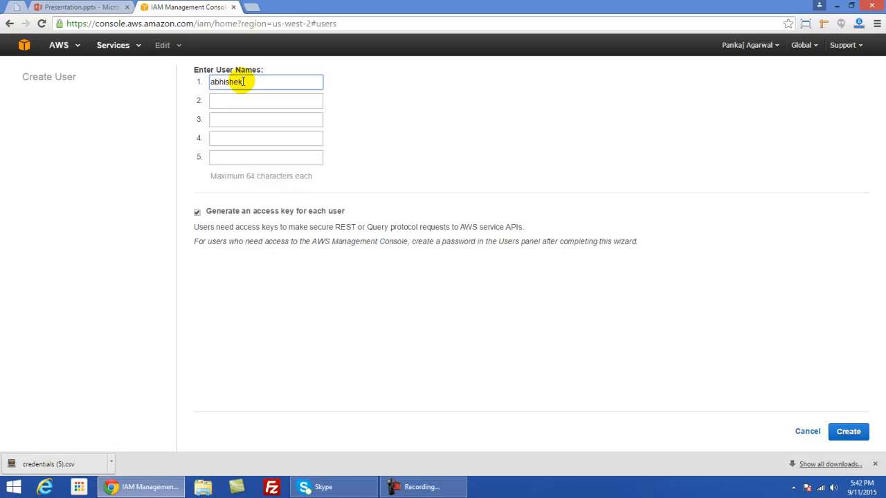
text(abhishek)
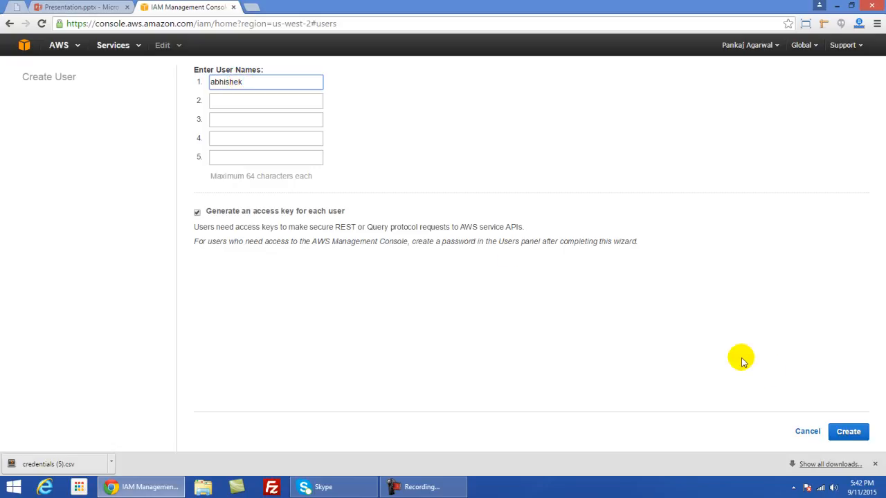
click(849, 430)
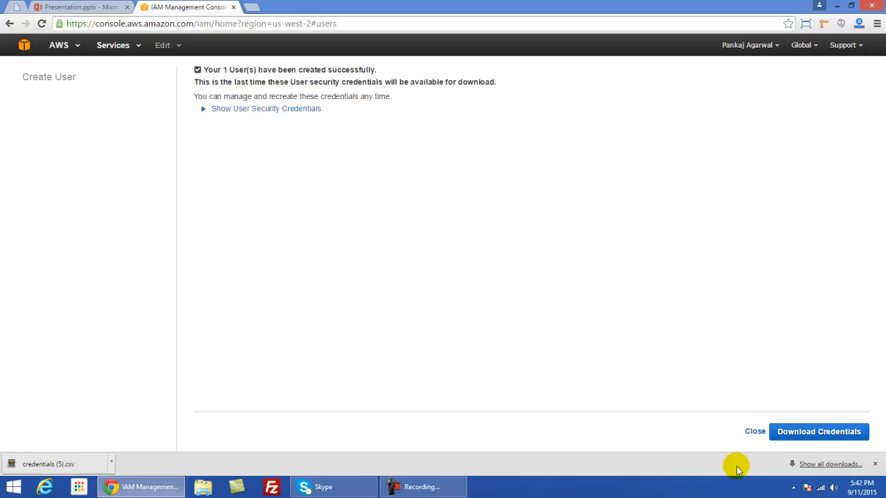
click(822, 437)
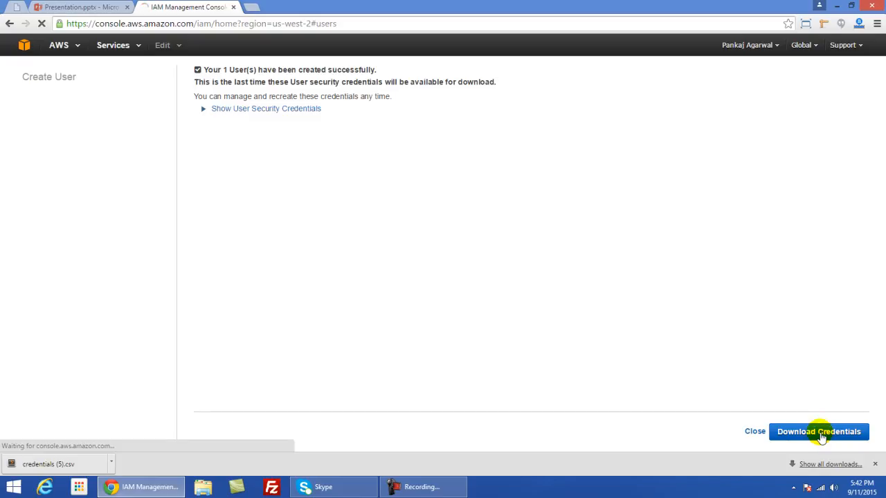
click(754, 432)
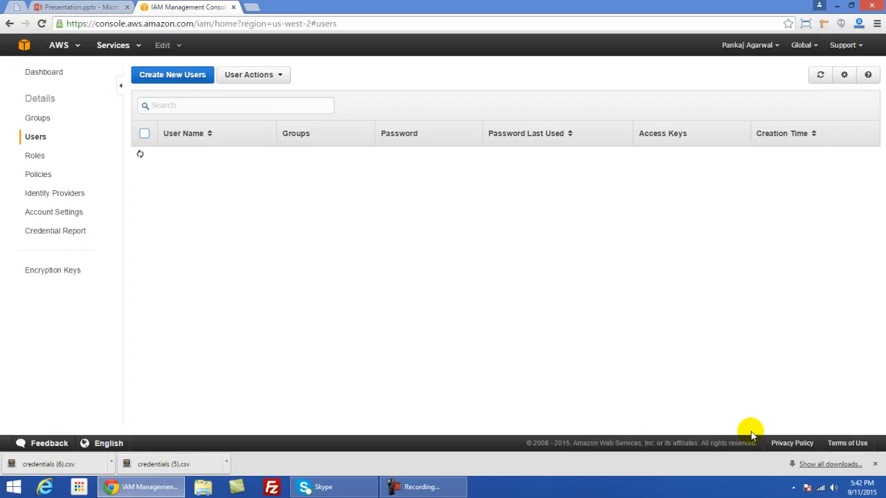
Assign a custom console password to the new IAM user, entering and confirming the account password
click(178, 153)
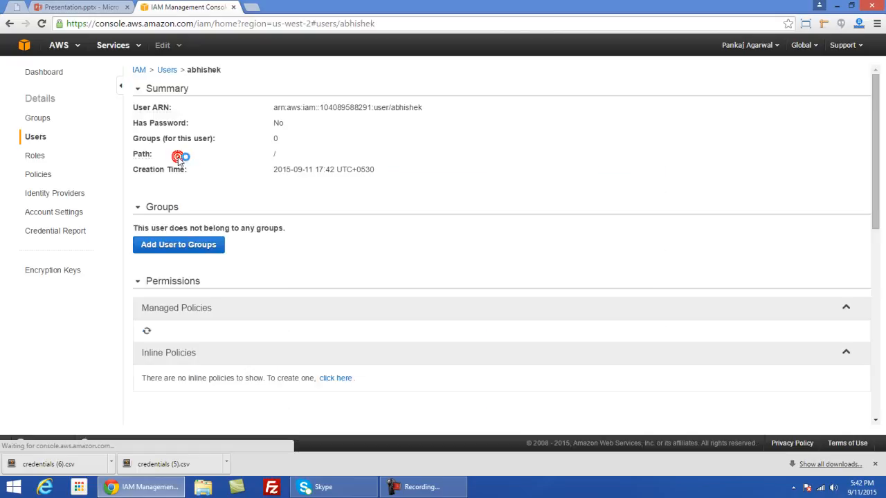
drag(875, 146, 880, 300)
click(533, 287)
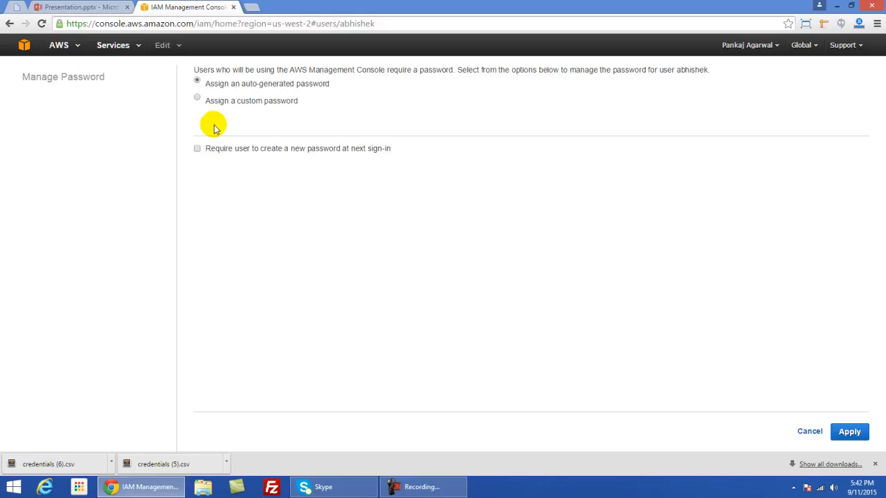
click(197, 101)
click(381, 117)
text(p)
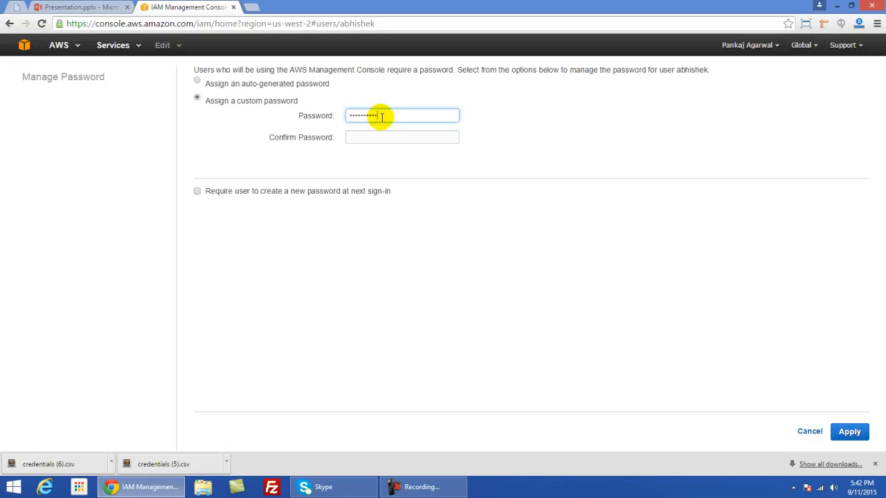
click(377, 141)
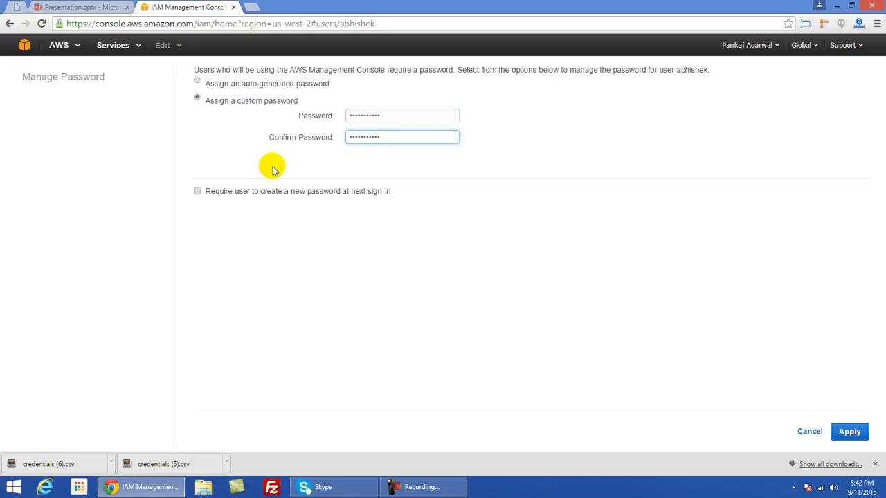
click(852, 431)
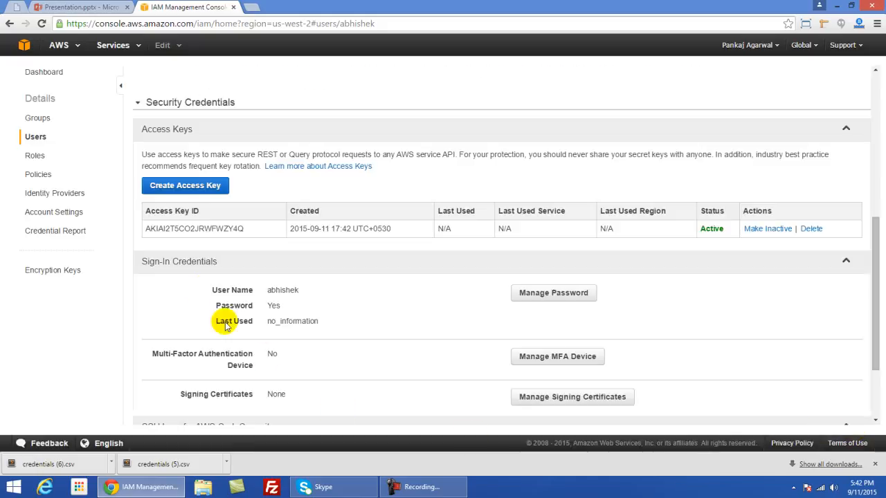
Add the two newly created IAM users to the group testinggroup and review its members and attached policy
click(38, 119)
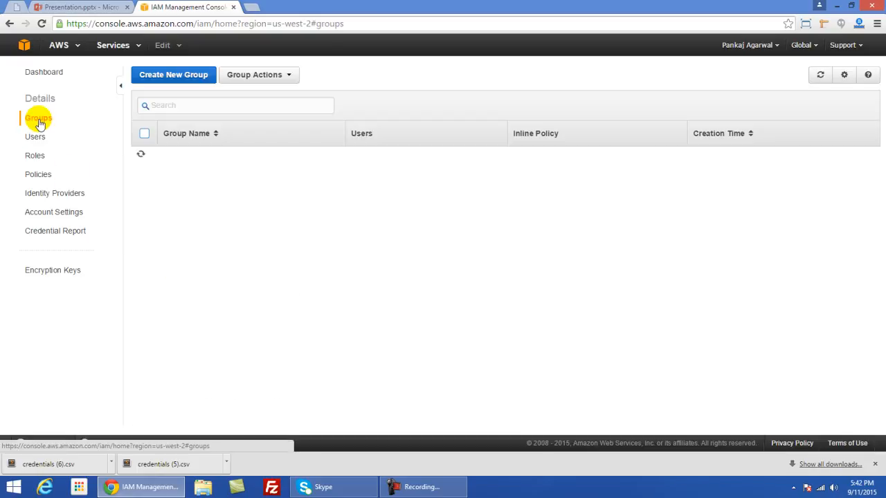
click(144, 175)
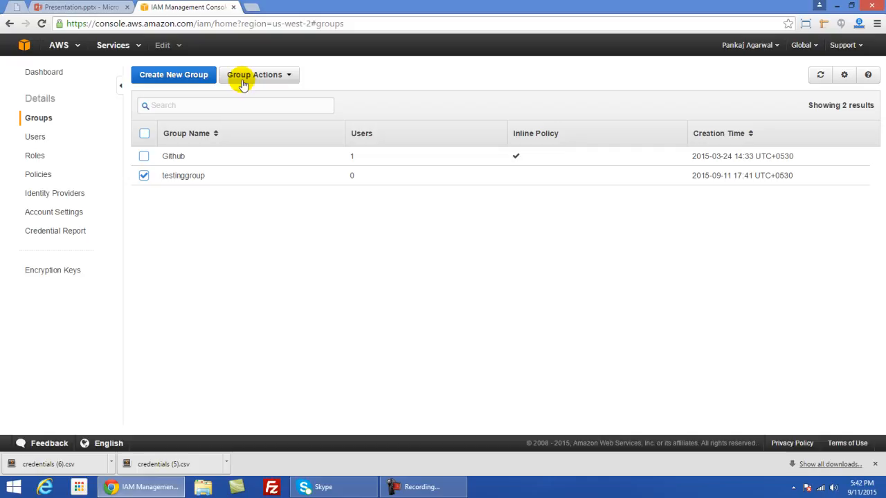
click(184, 175)
scroll(306, 231, down, 1)
scroll(293, 221, up, 1)
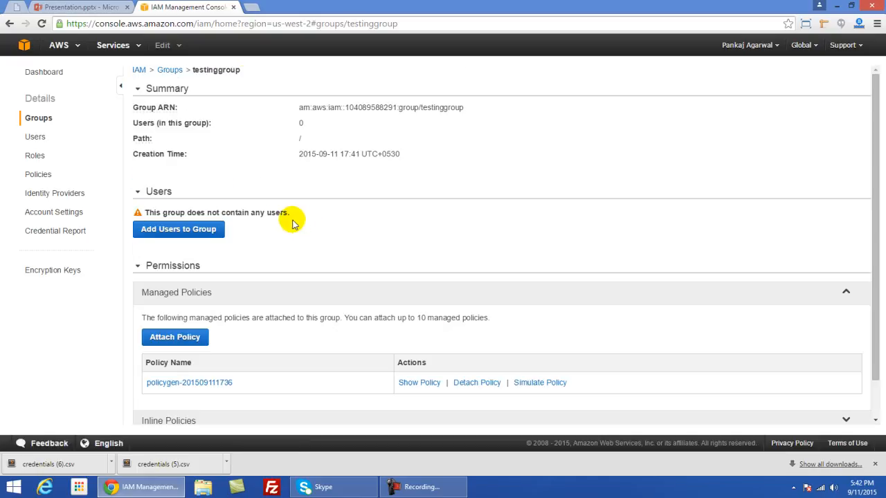
click(186, 239)
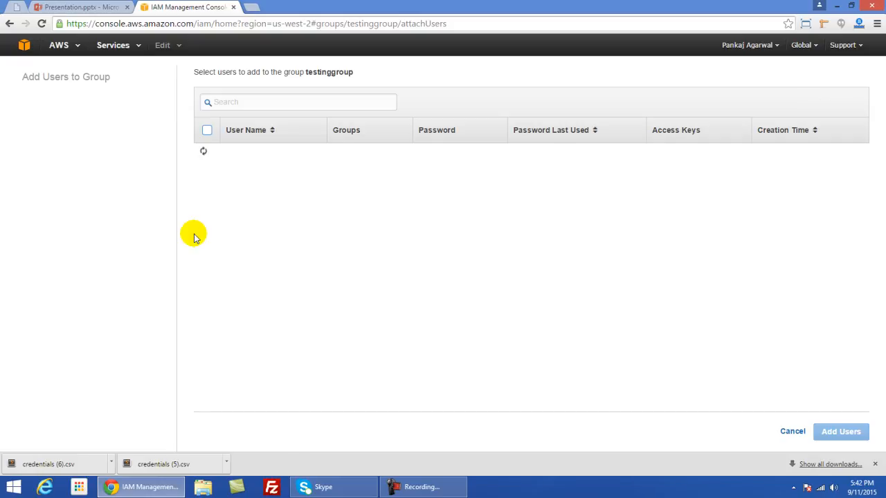
click(206, 153)
click(206, 172)
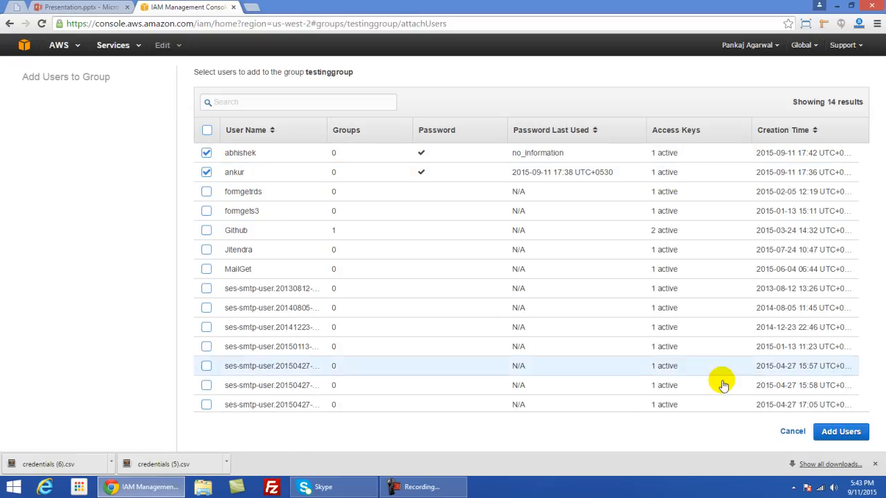
click(841, 432)
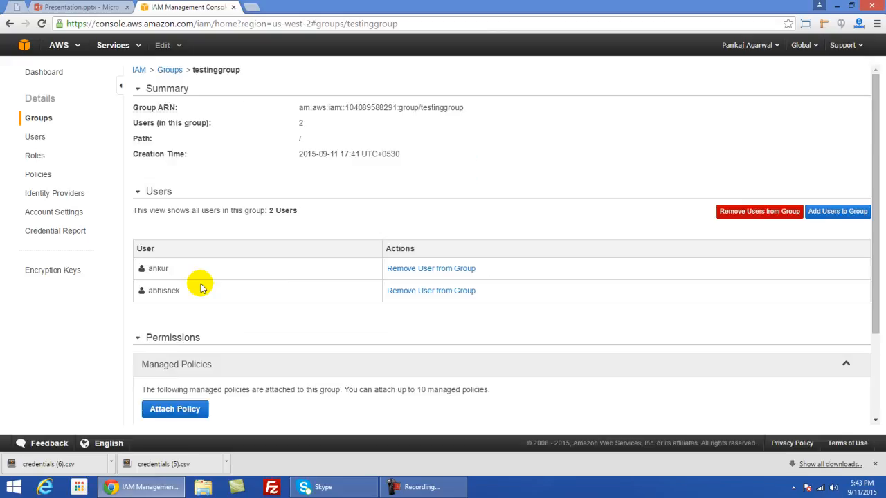
scroll(201, 287, down, 2)
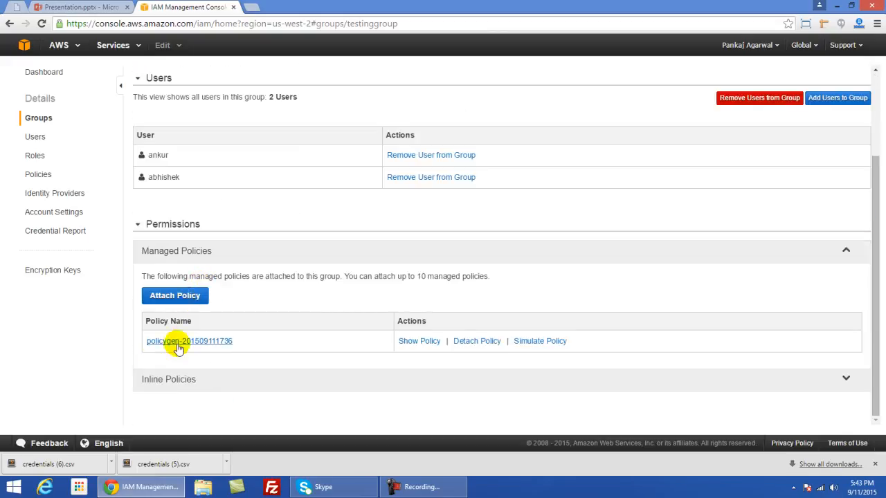
scroll(229, 318, up, 2)
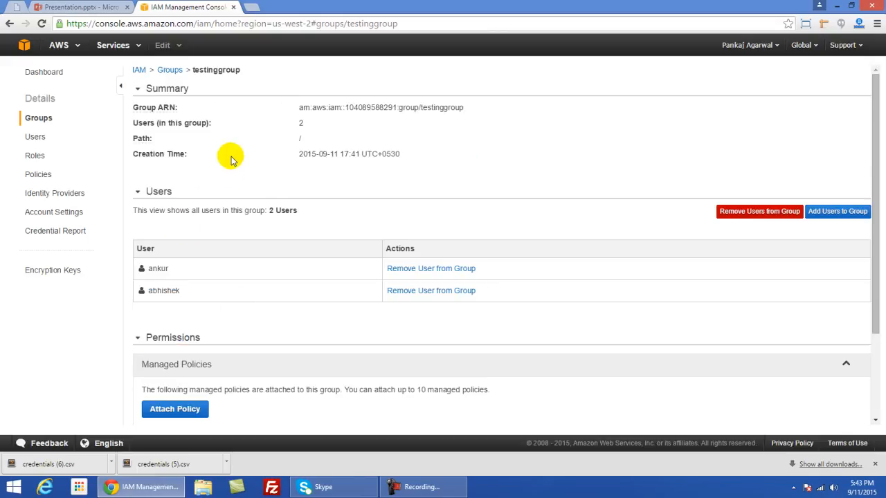
Copy the IAM users sign-in link from the IAM dashboard and sign out of the current account
click(34, 79)
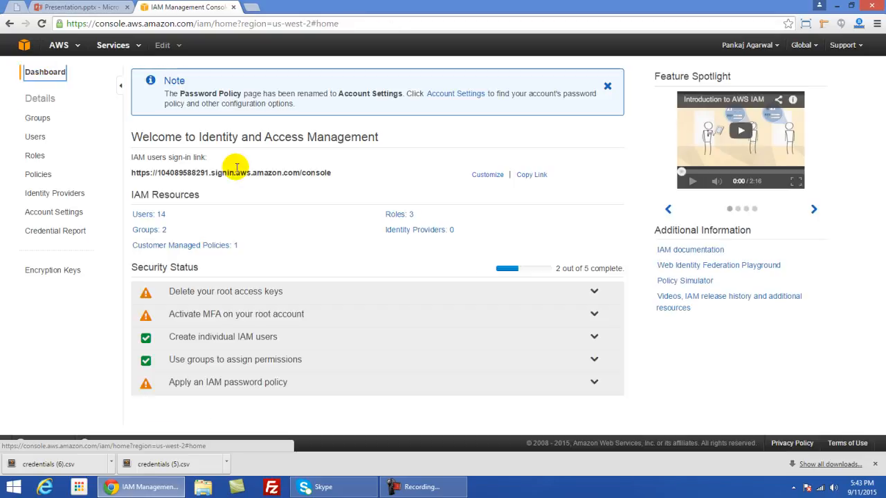
drag(335, 176, 134, 175)
key(ctrl+c)
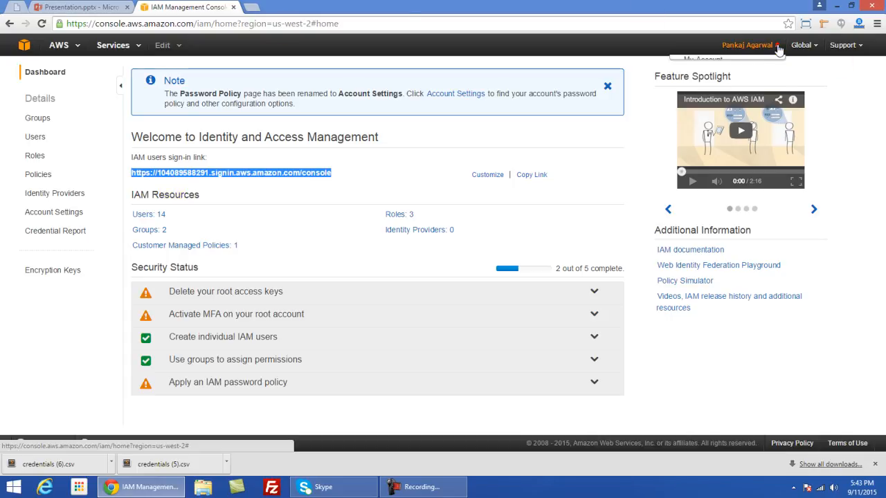
click(776, 46)
click(726, 127)
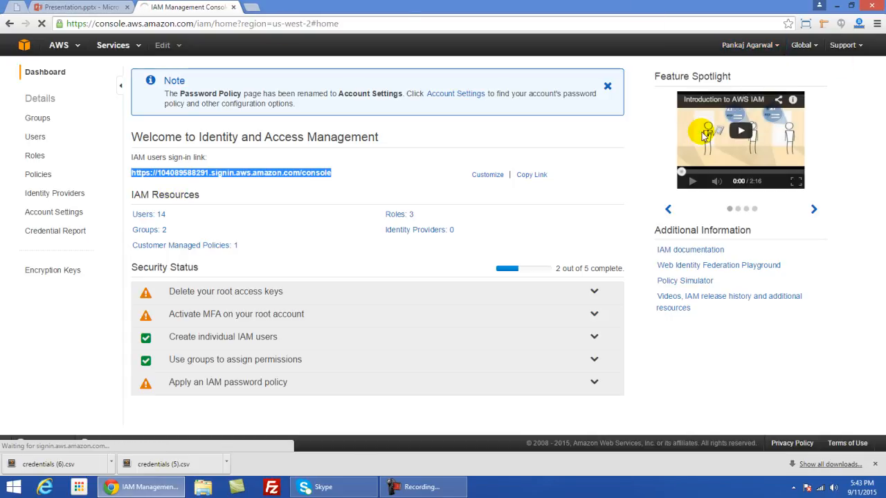
Open the copied sign-in link and sign in as the second IAM user, entering the user name and account password
click(186, 24)
key(ctrl+v)
key(Return)
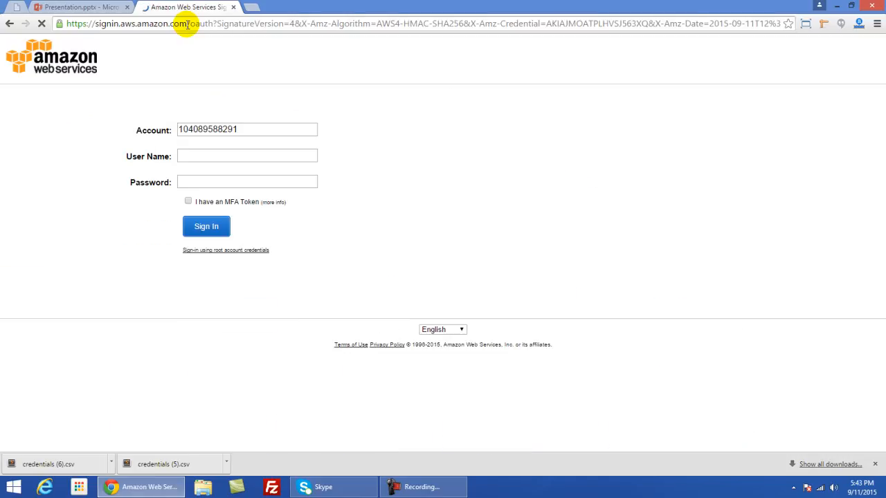
click(202, 155)
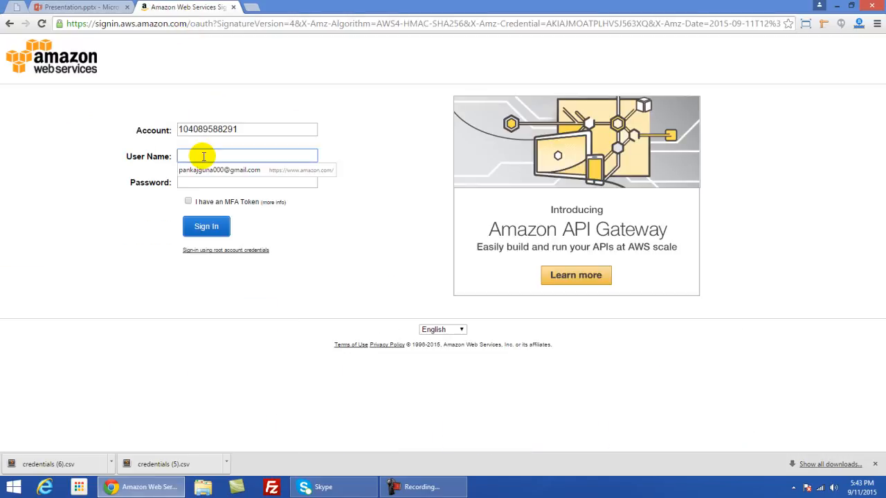
text(abhishek)
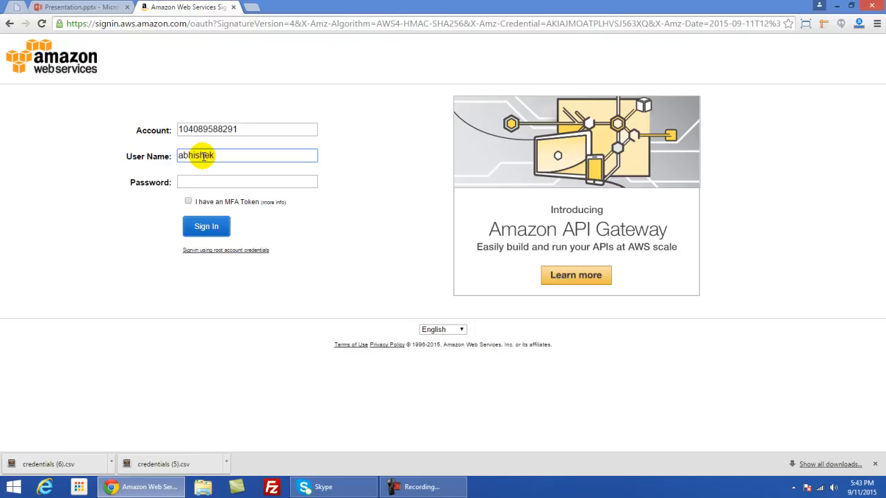
key(Tab)
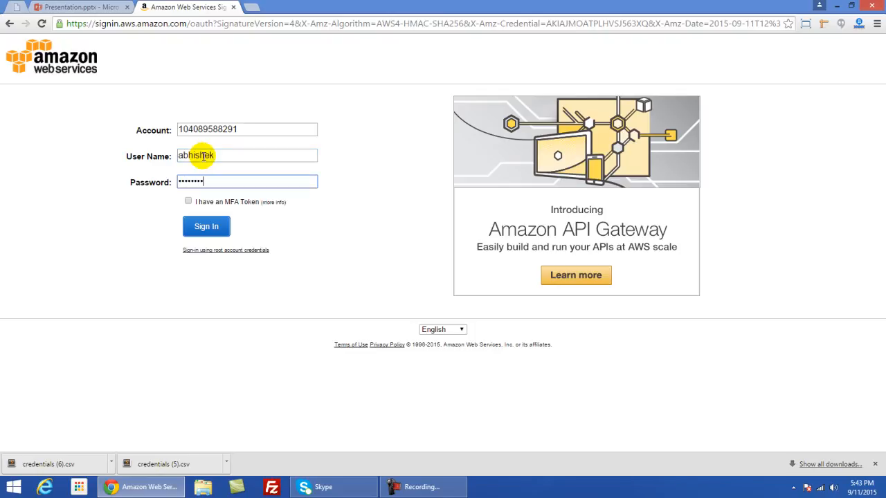
click(207, 226)
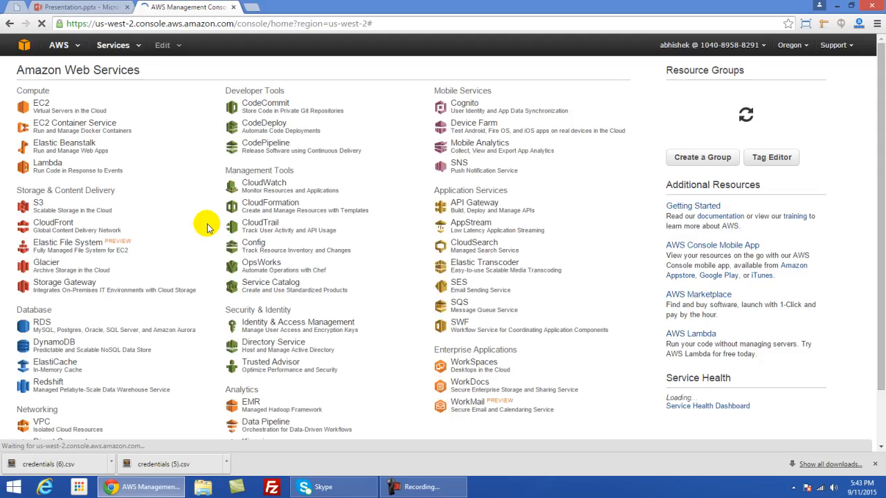
Try to terminate the EC2 instance new-instance twice as the signed-in group member, then dismiss the termination dialog
click(39, 103)
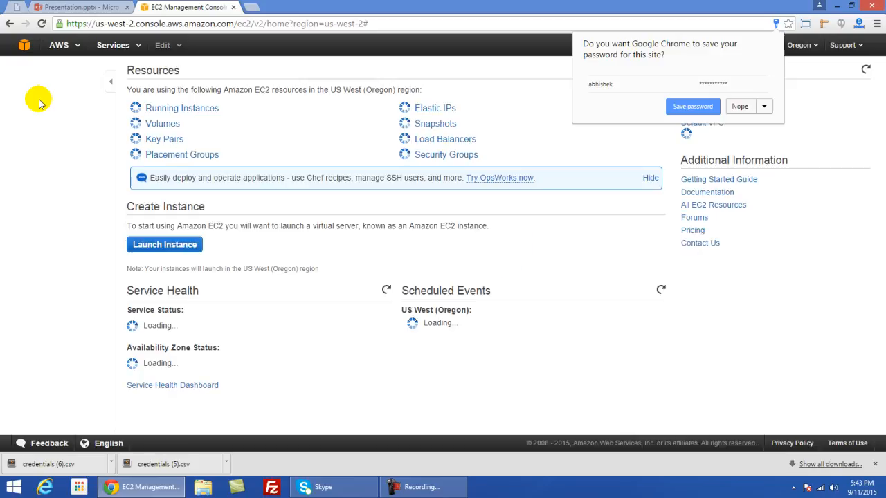
click(33, 153)
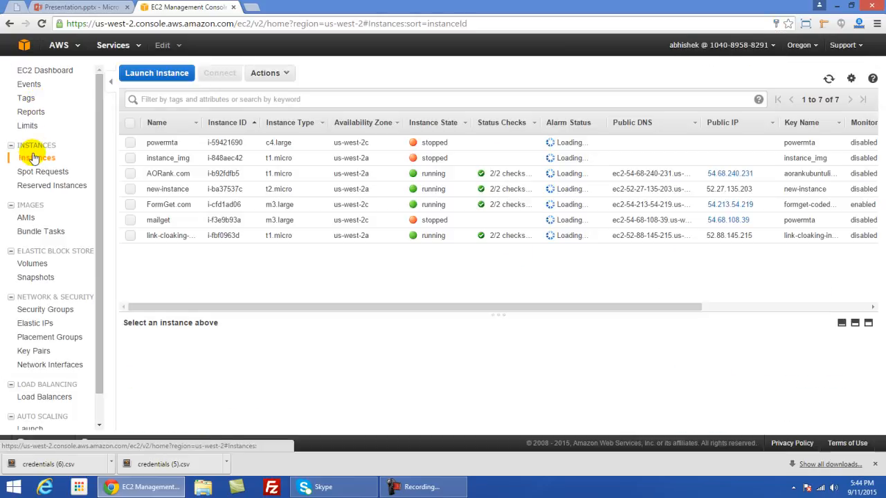
click(167, 189)
right_click(167, 188)
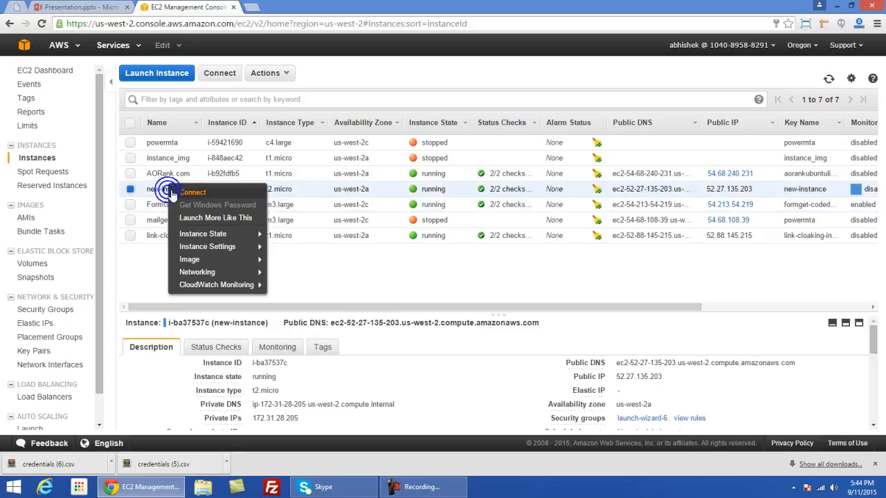
mouse_move(255, 237)
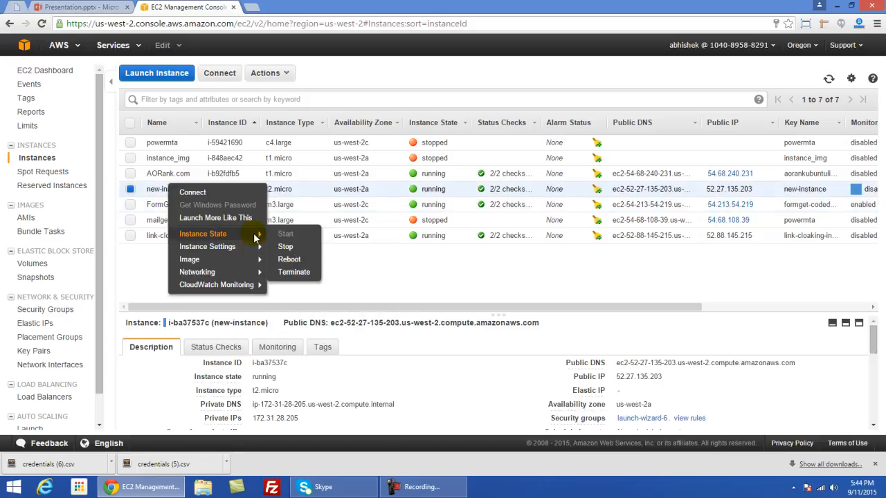
click(292, 271)
click(590, 303)
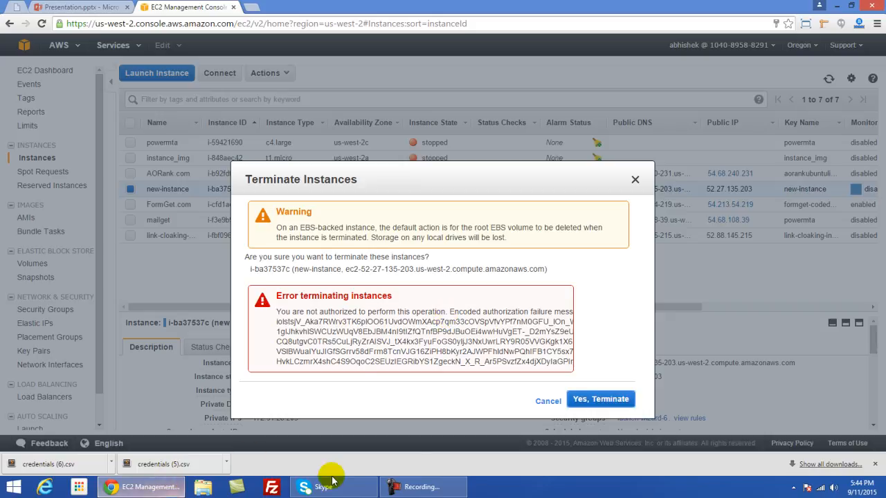
click(608, 401)
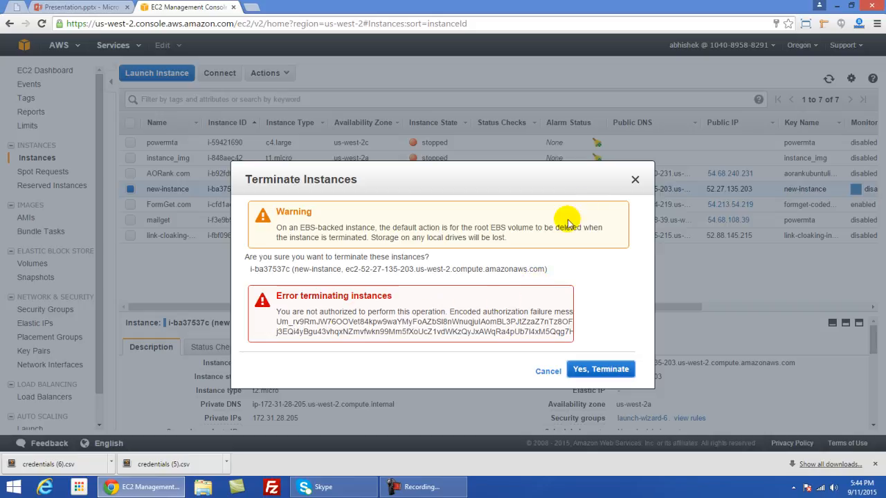
click(636, 180)
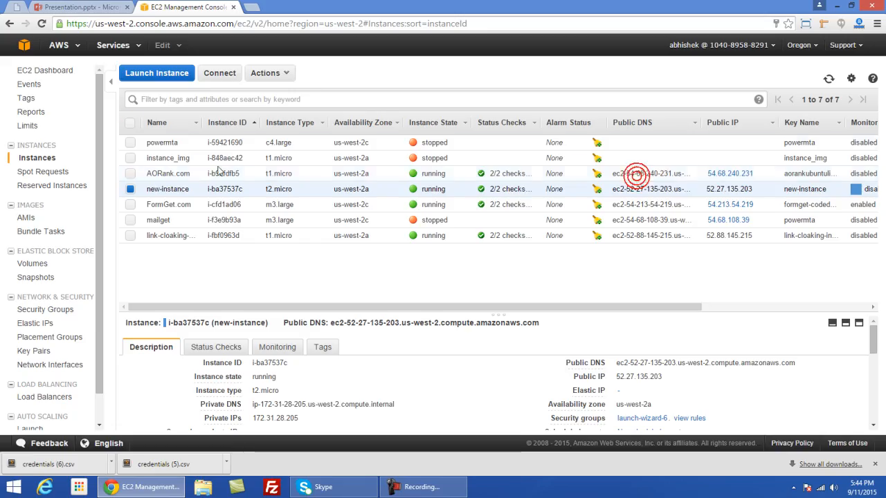
Switch to the PowerPoint Online presentation to review the slide of tutorial topics
click(78, 8)
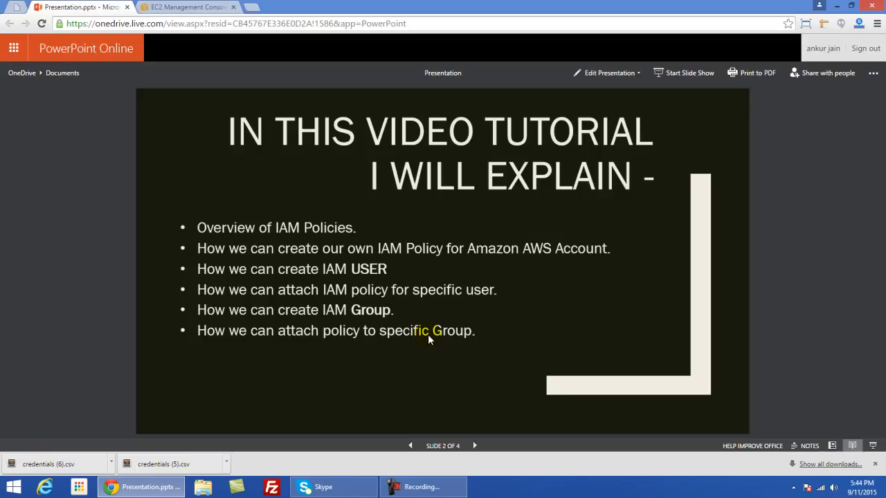